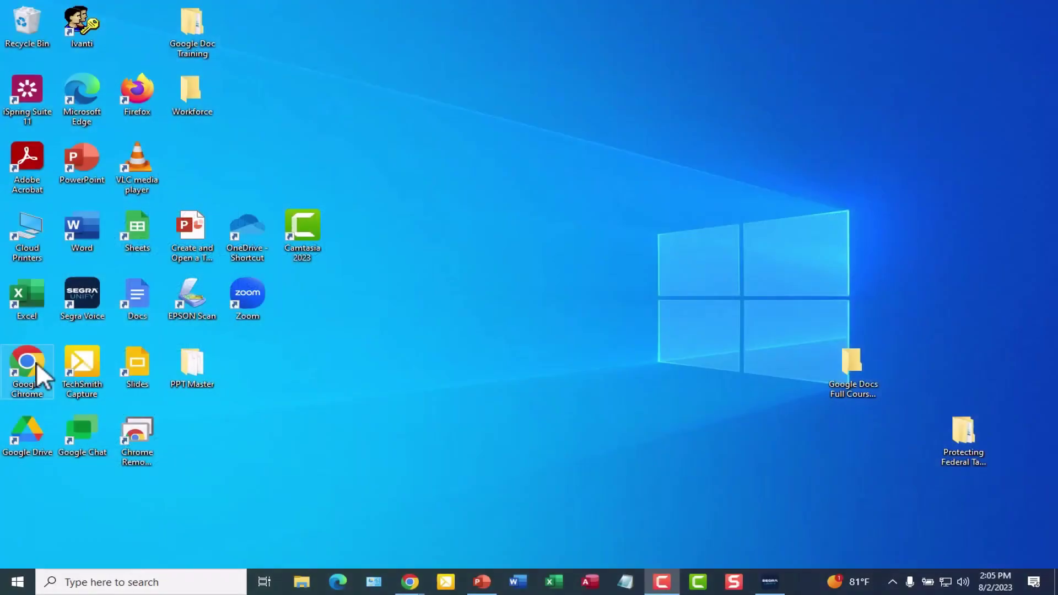
Launch Chrome maximized and go to the Google Sheets home page via the apps menu
double_click(27, 364)
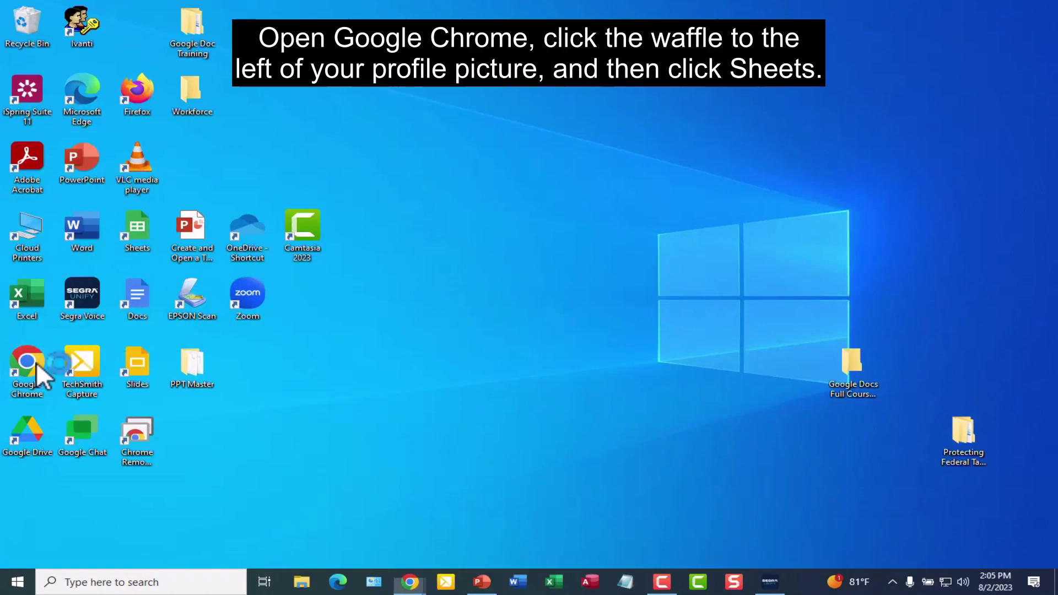
double_click(444, 148)
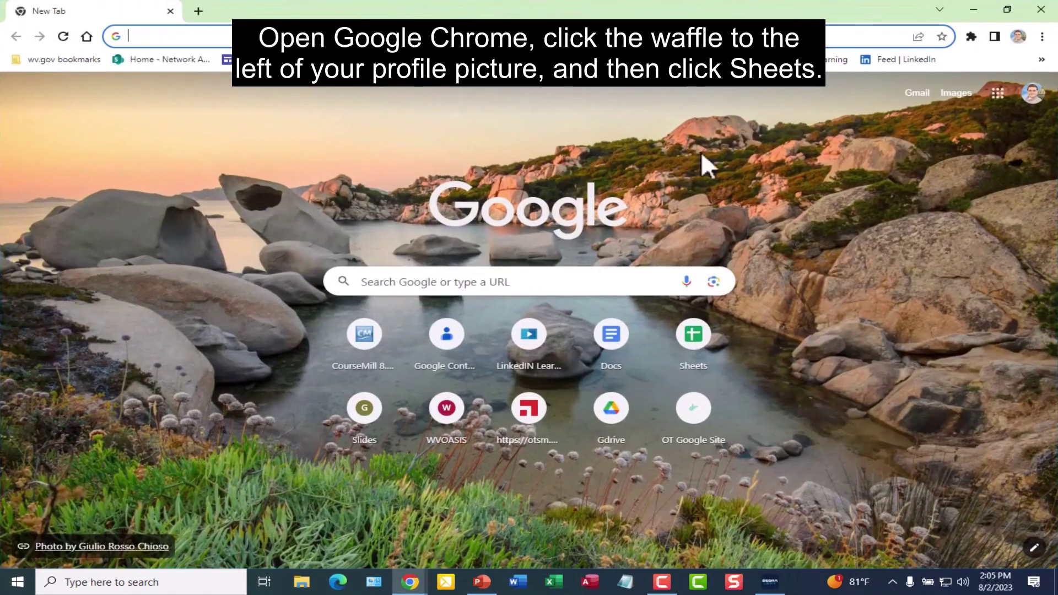
click(996, 93)
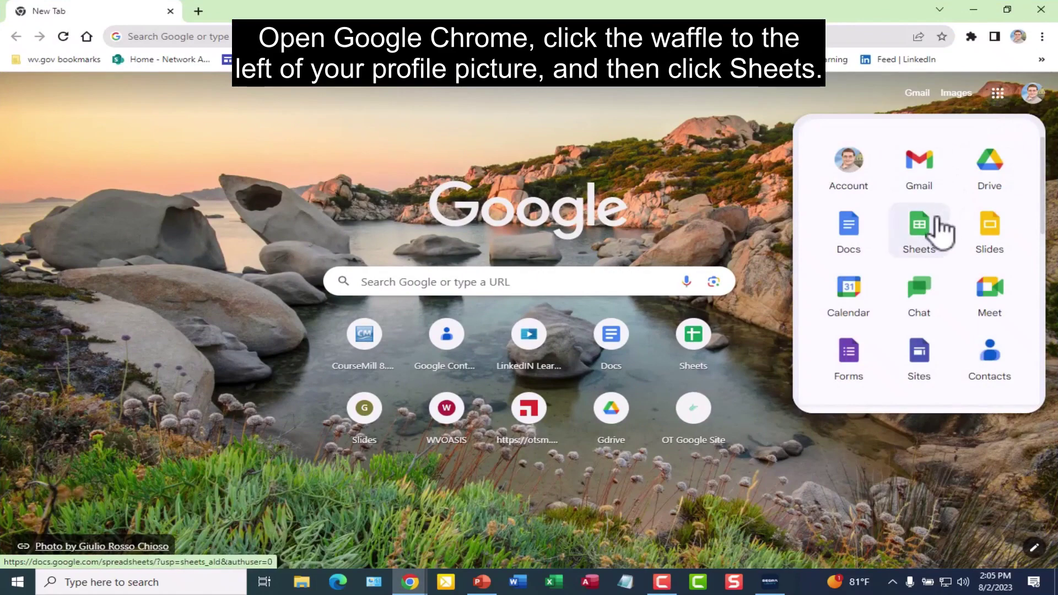
click(936, 225)
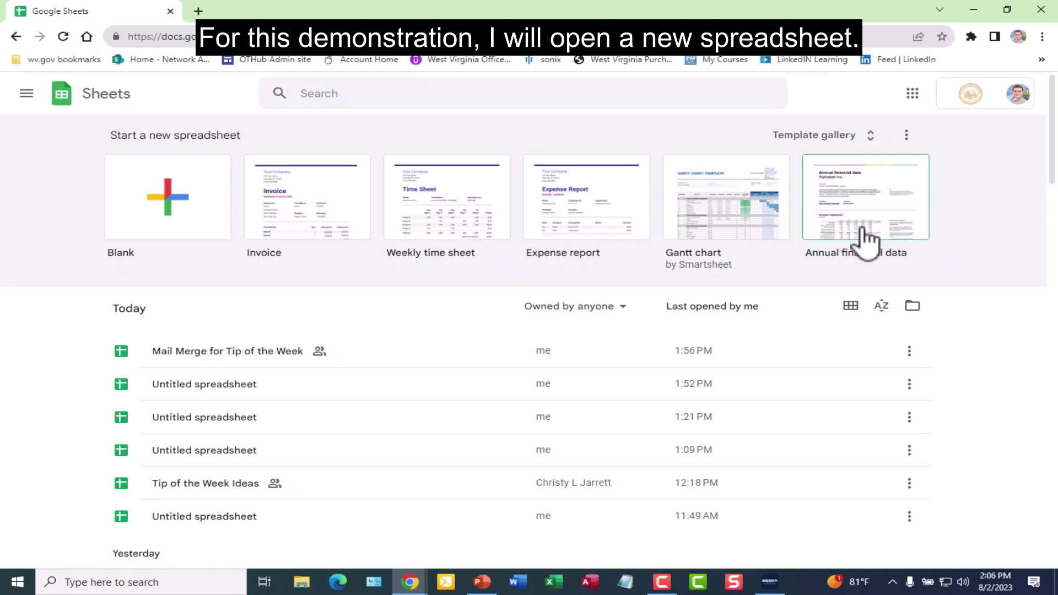
Create a blank spreadsheet and enter People in A1 and File in B1
click(160, 206)
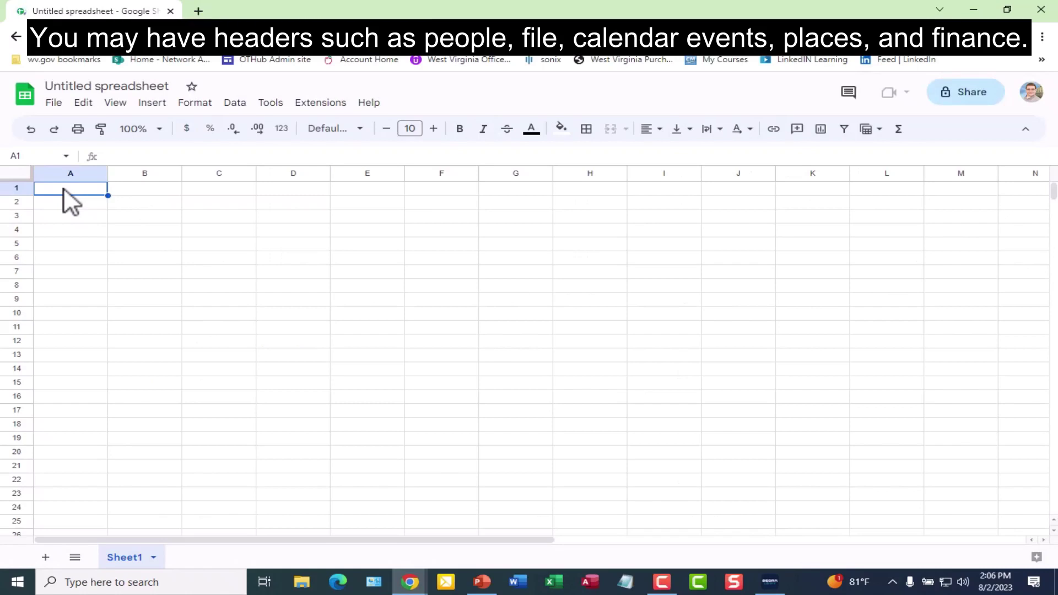
text(Peop)
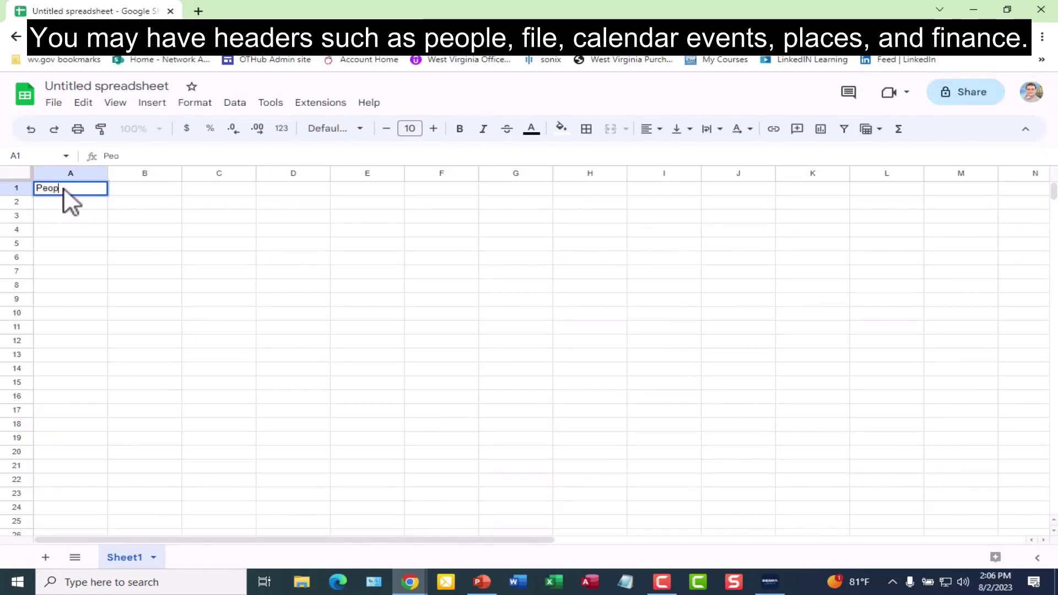
text(le)
key(Tab)
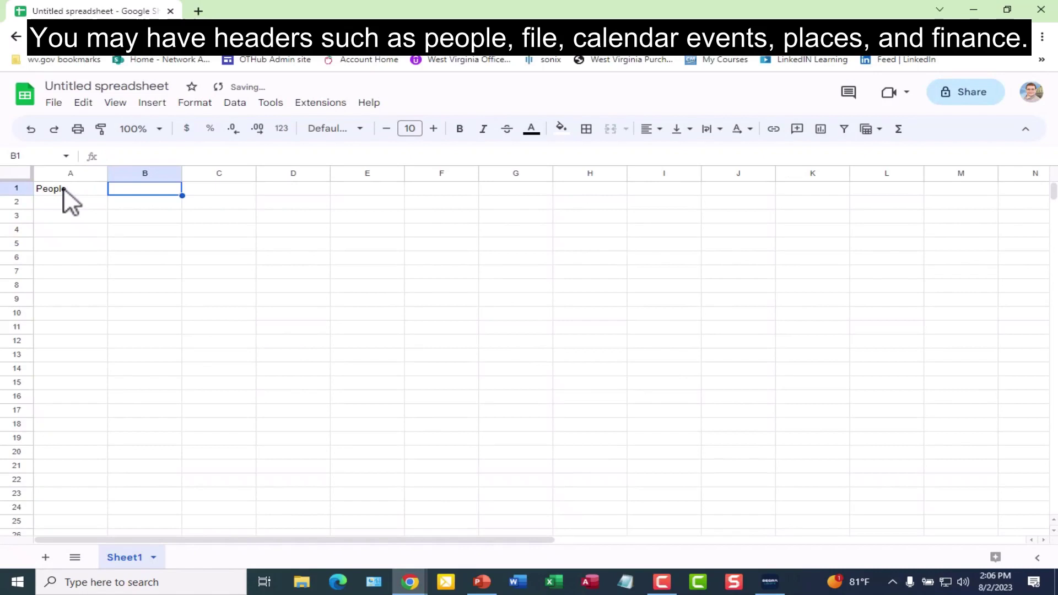
text(File)
key(Tab)
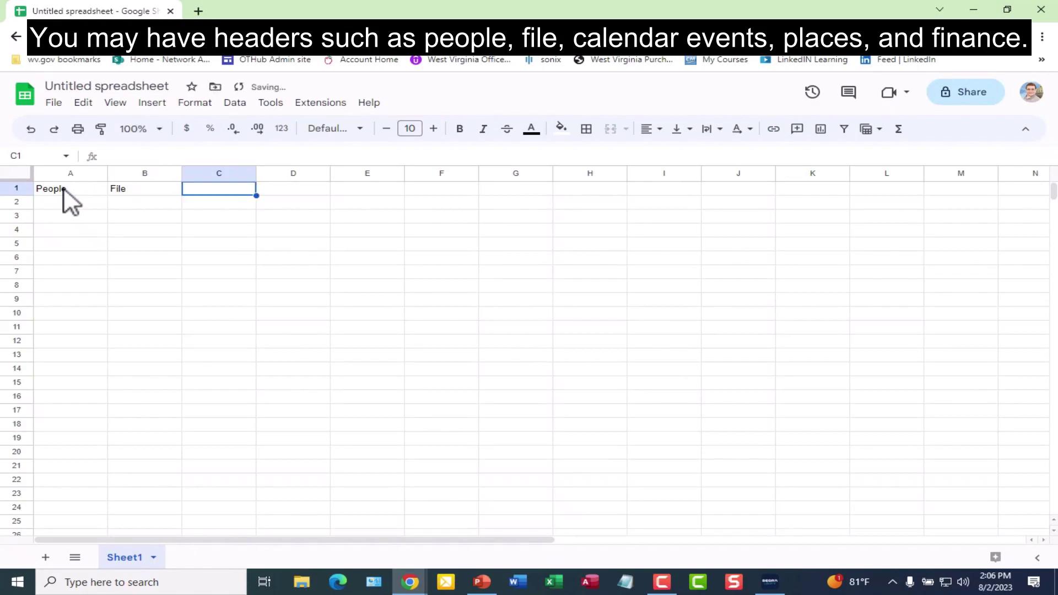
Enter Calendar Events, Places and Finance in C1 through E1
text(Calender)
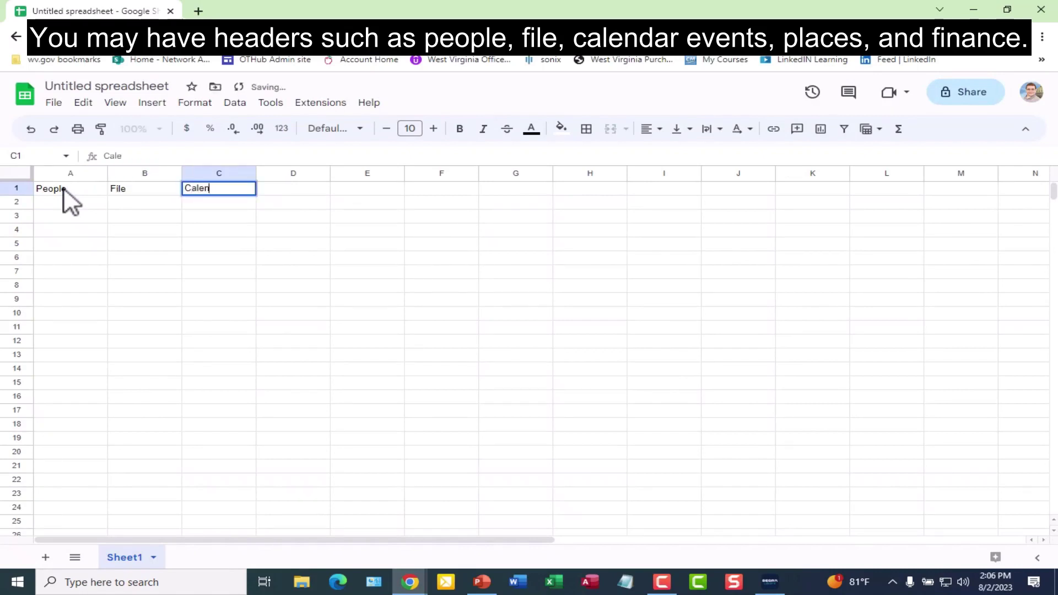
key(BackSpace)
key(BackSpace)
text(r)
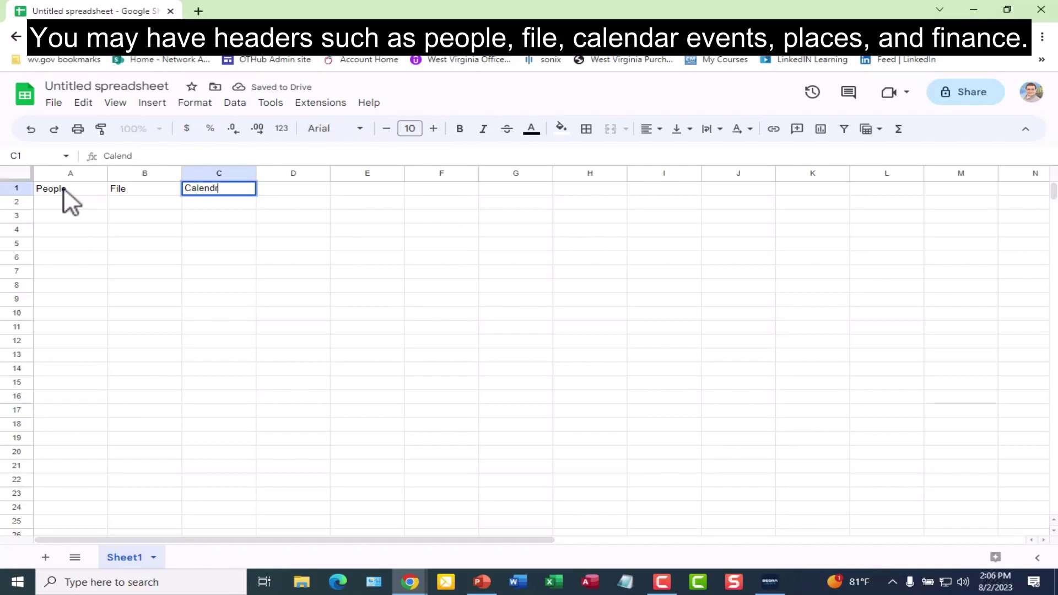
key(BackSpace)
text(ar Events)
key(Tab)
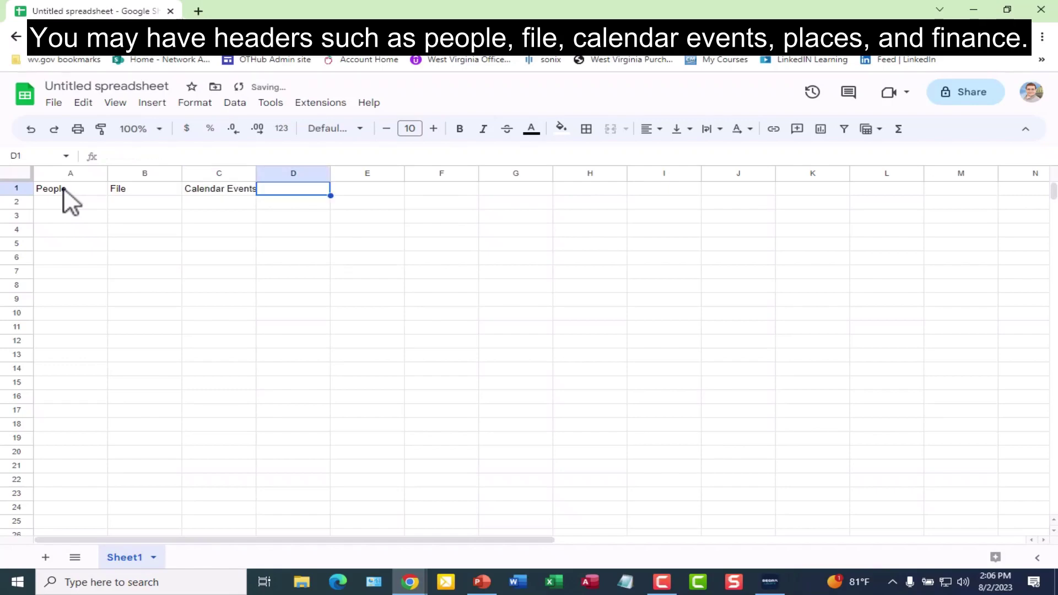
text(Places)
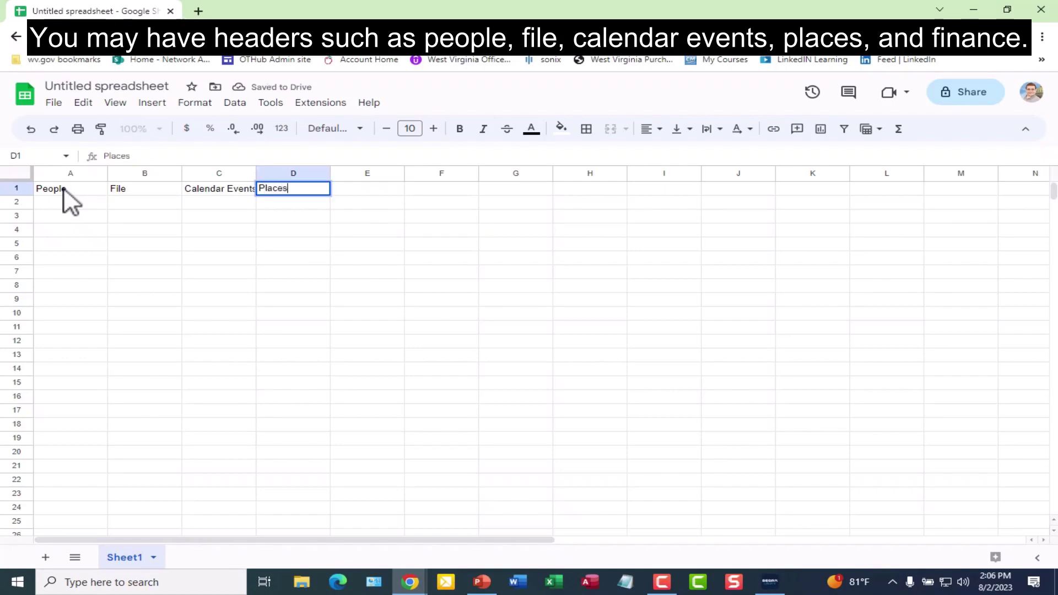
key(Tab)
text(Finance)
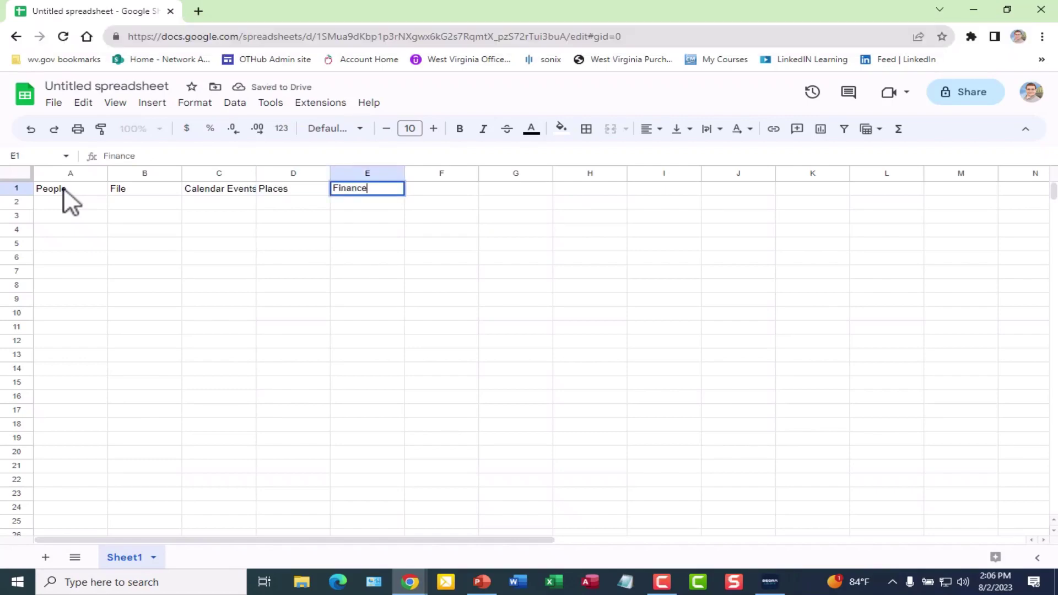
key(Return)
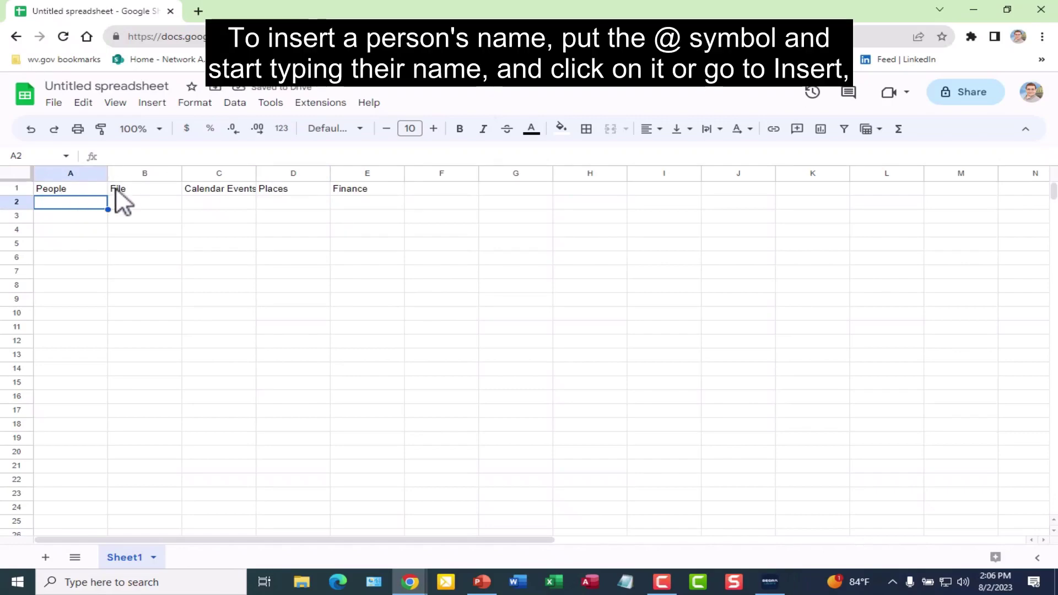
Add a person chip in A2 via @-mention and another in A3 via Insert > Smart chips > People
text(@)
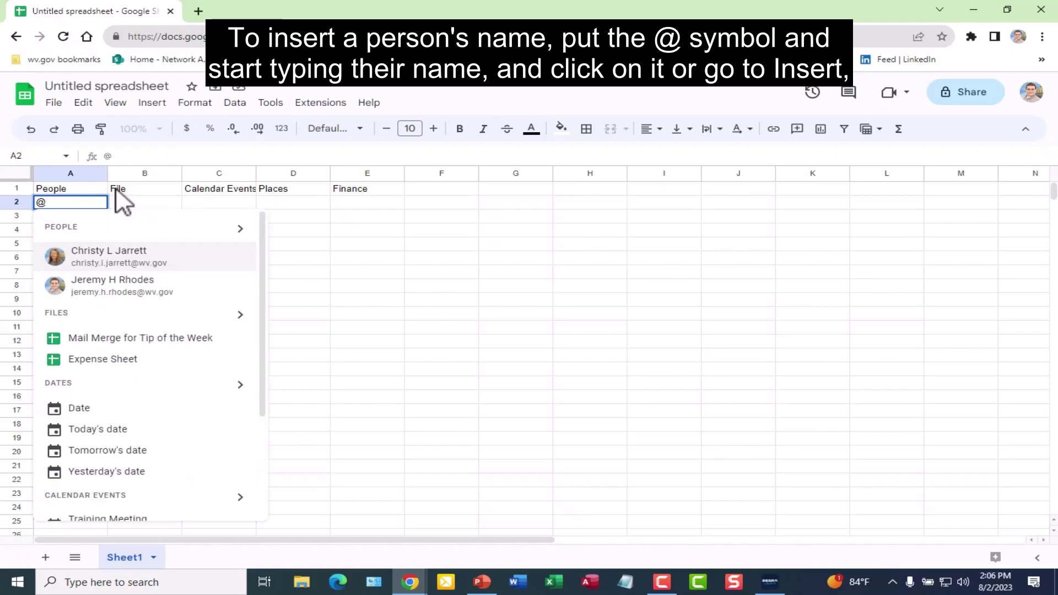
text(chri)
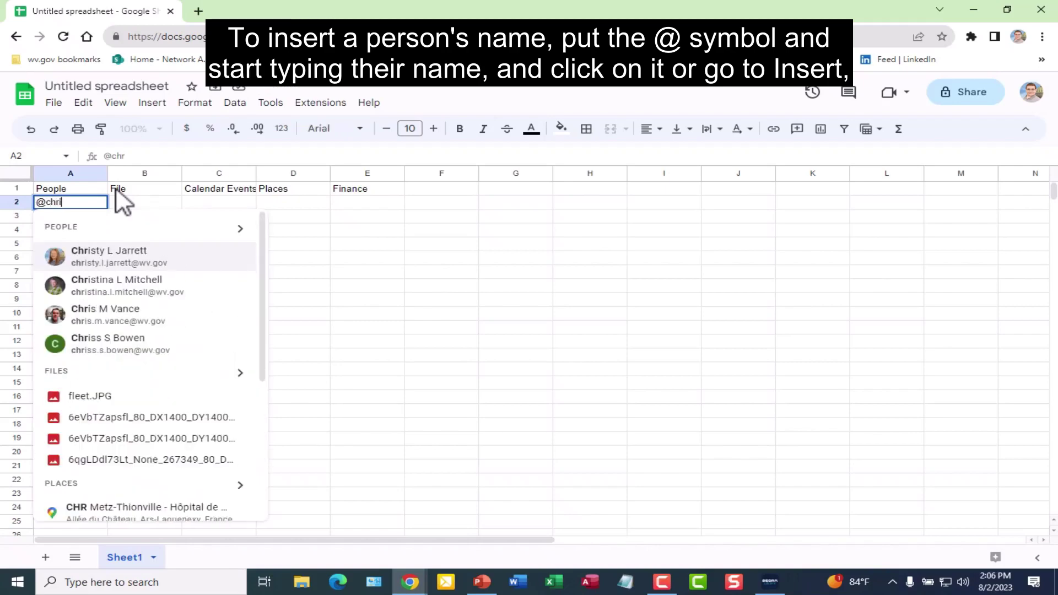
click(116, 255)
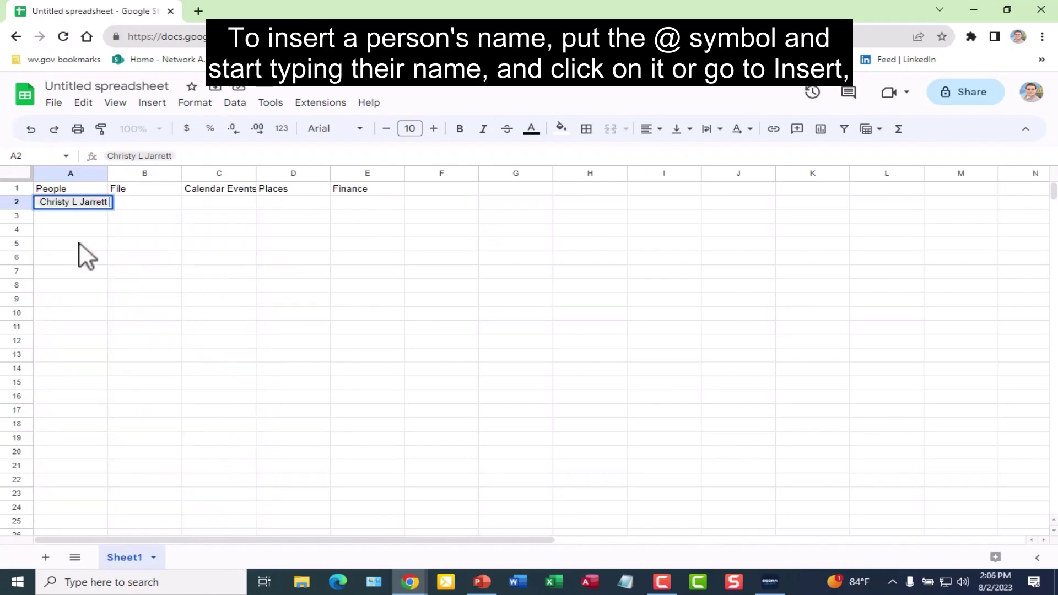
click(61, 217)
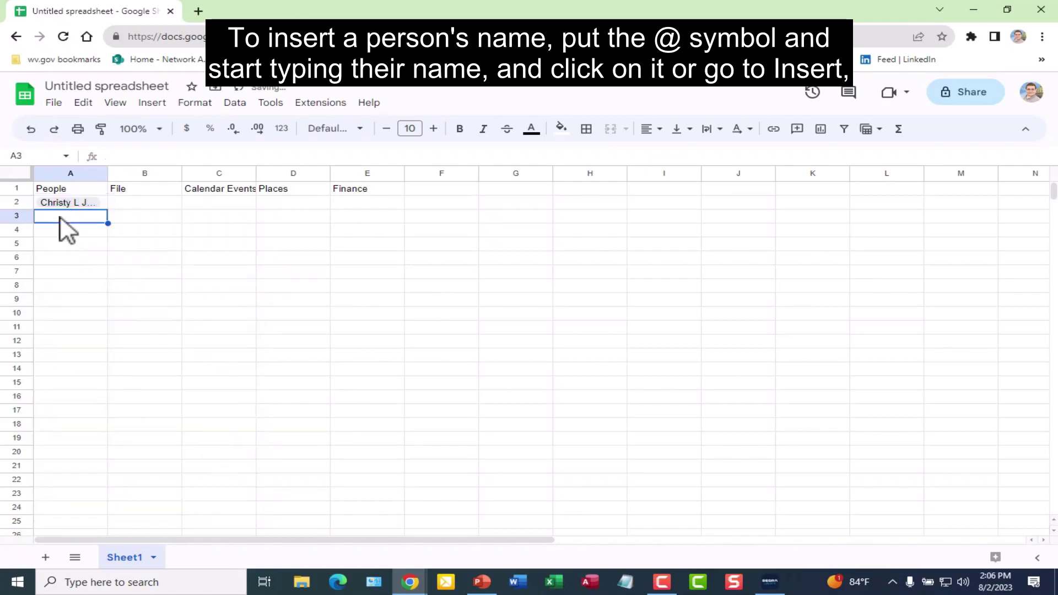
click(147, 106)
mouse_move(176, 460)
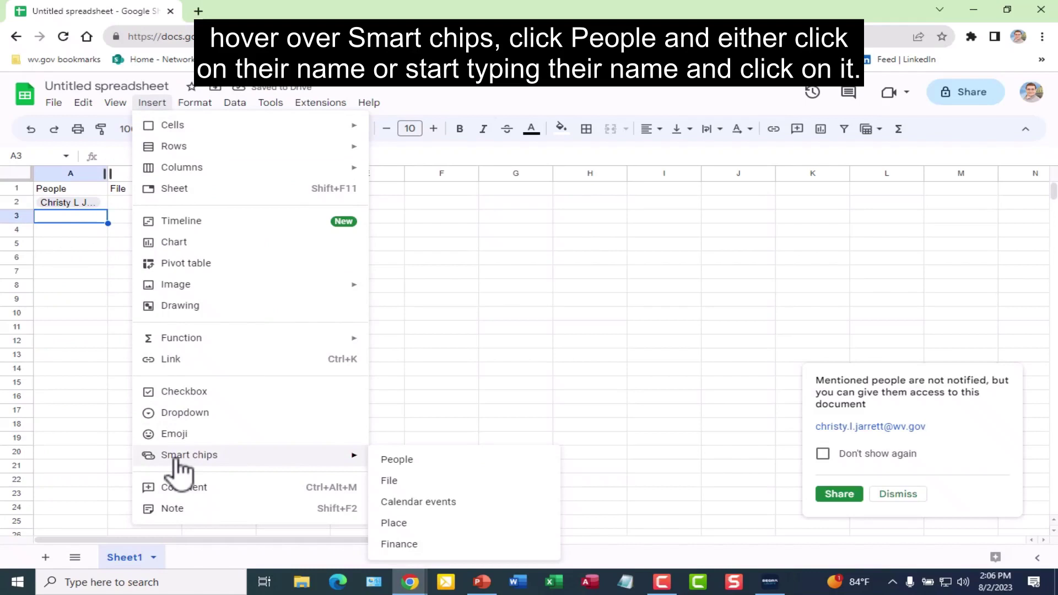
click(392, 460)
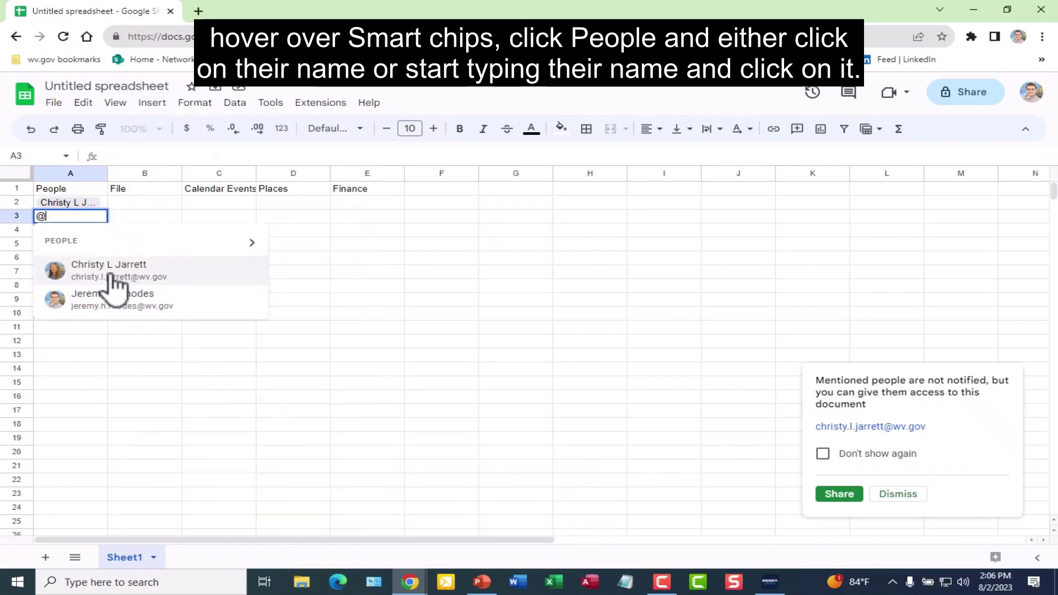
text(Chri)
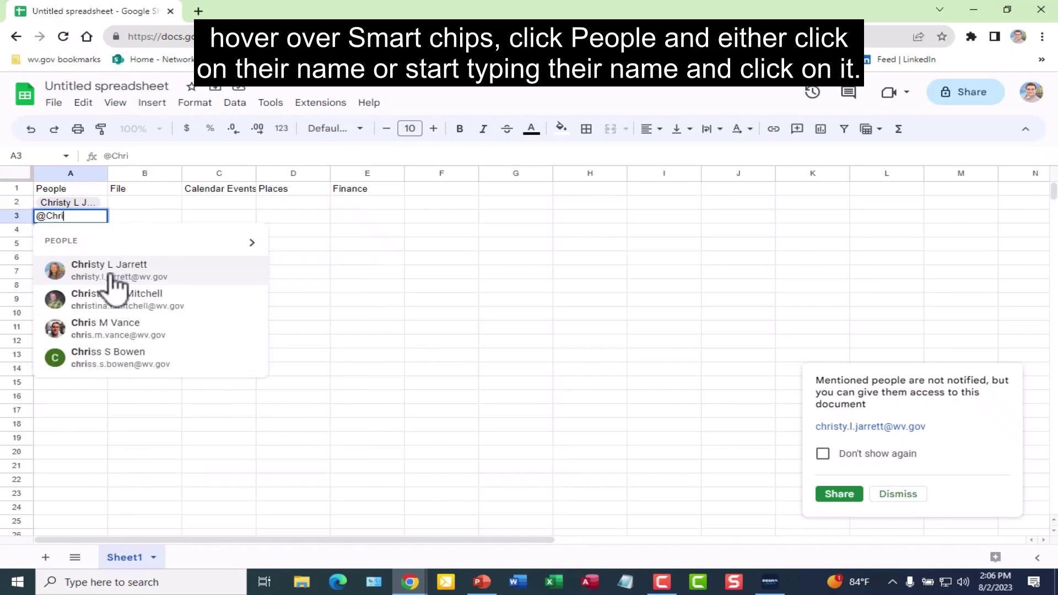
click(112, 275)
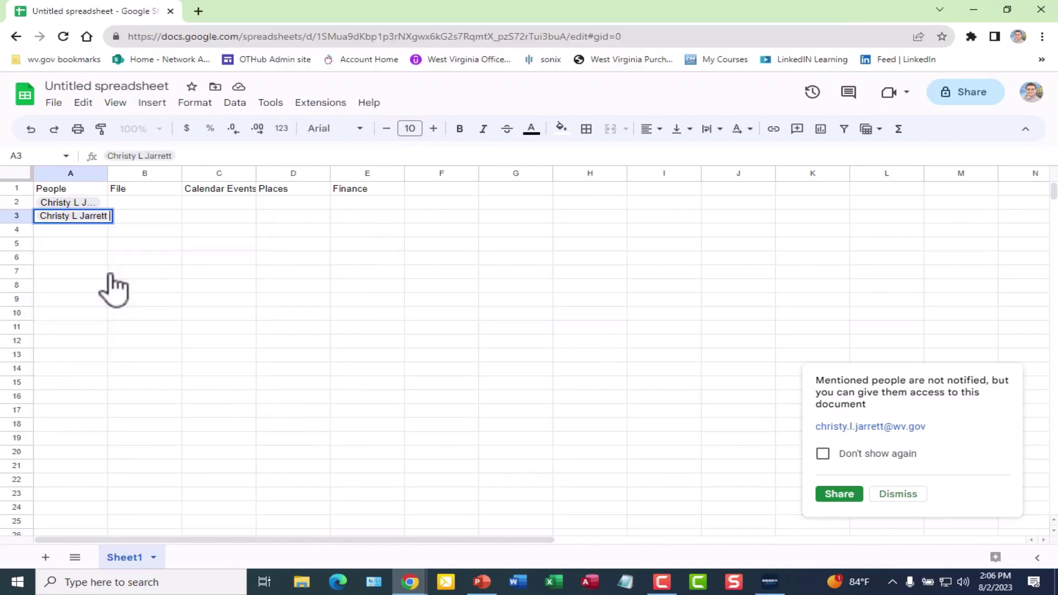
Insert file chips 'Gmail Mail Merge.pptx' in B2 and 'Mail Merge for Tip of the Week' in B3
click(134, 204)
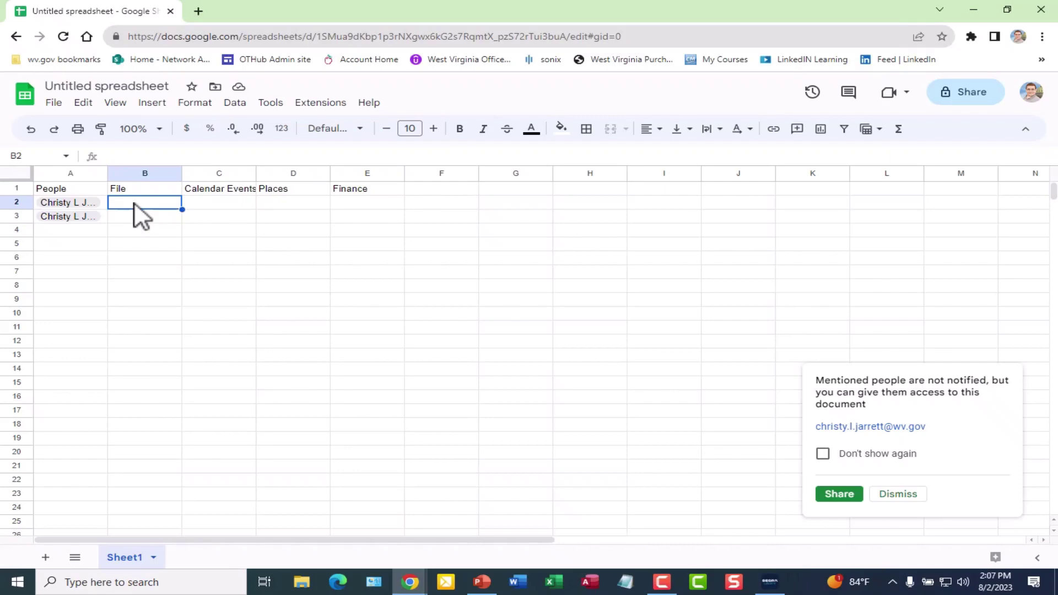
text(@Mail)
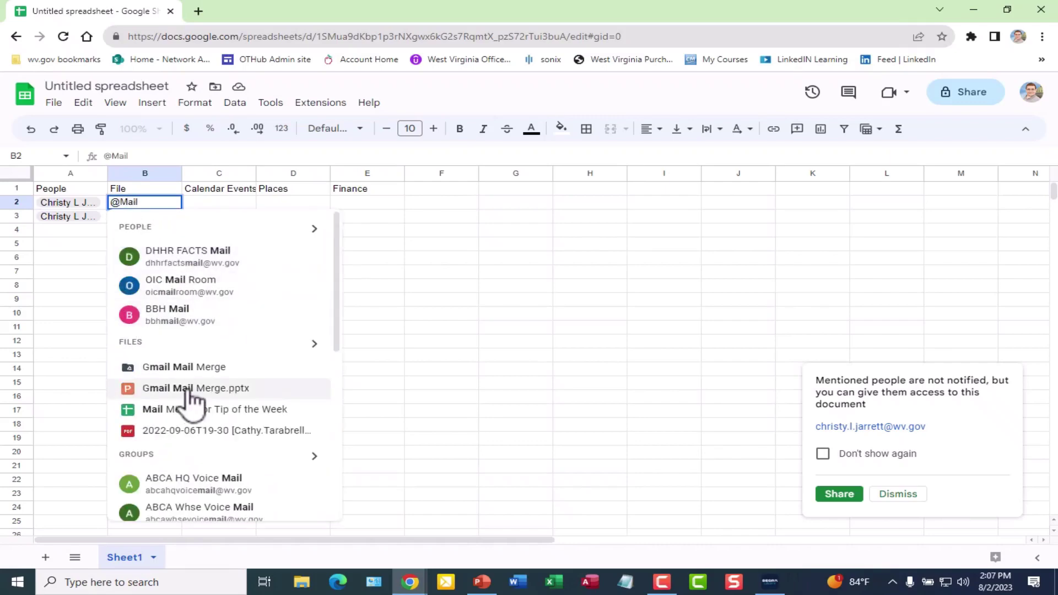
click(187, 390)
key(Return)
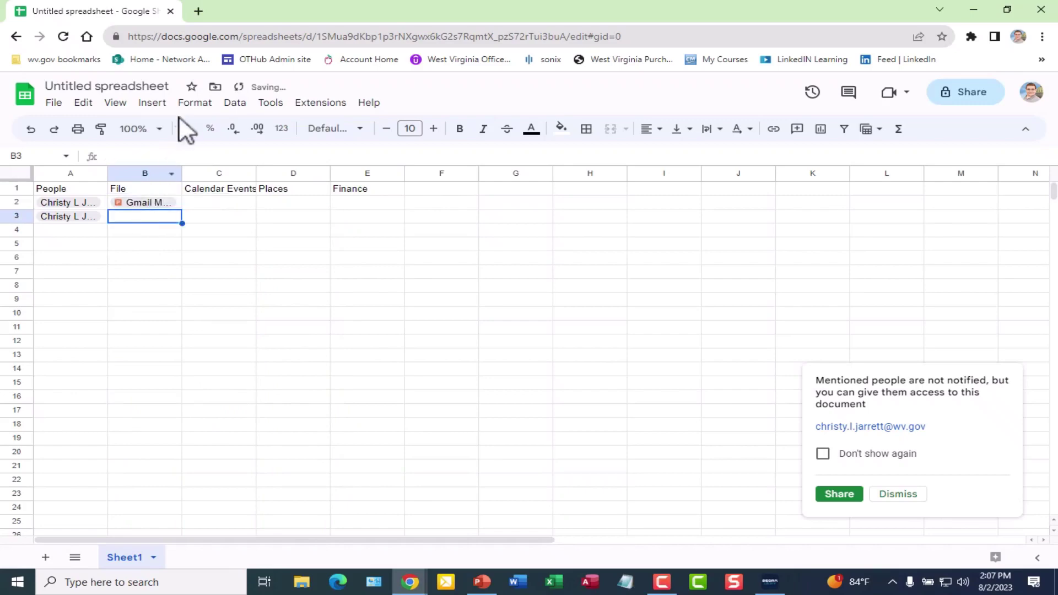
click(165, 104)
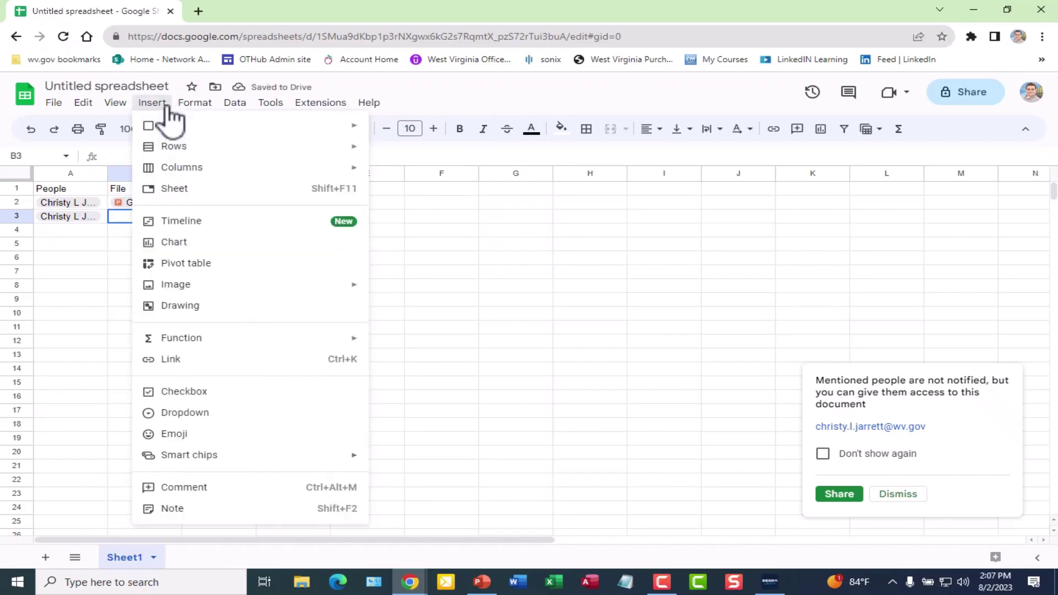
mouse_move(246, 457)
click(404, 481)
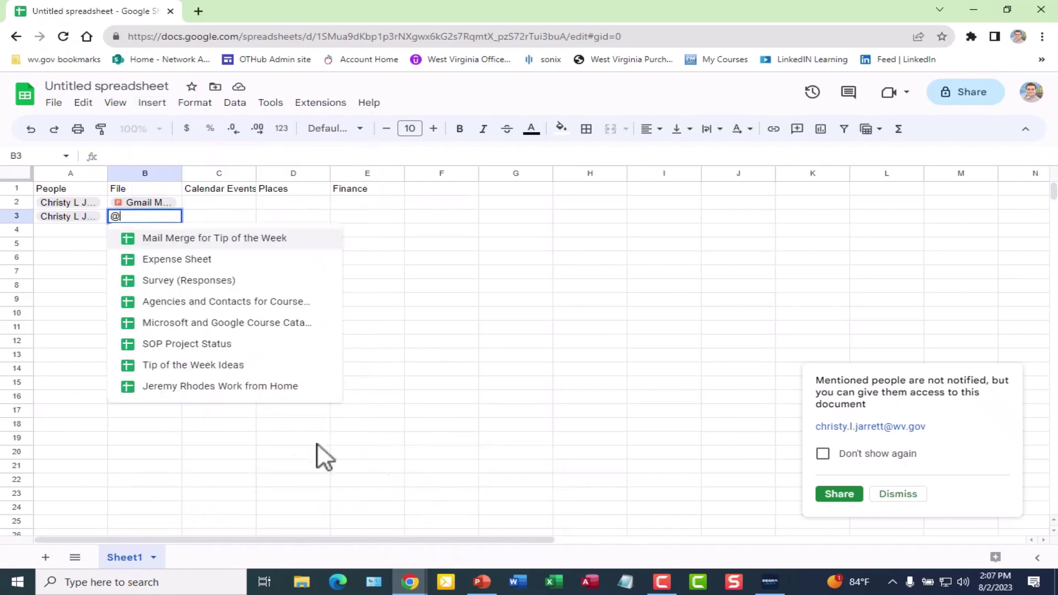
text(Mail)
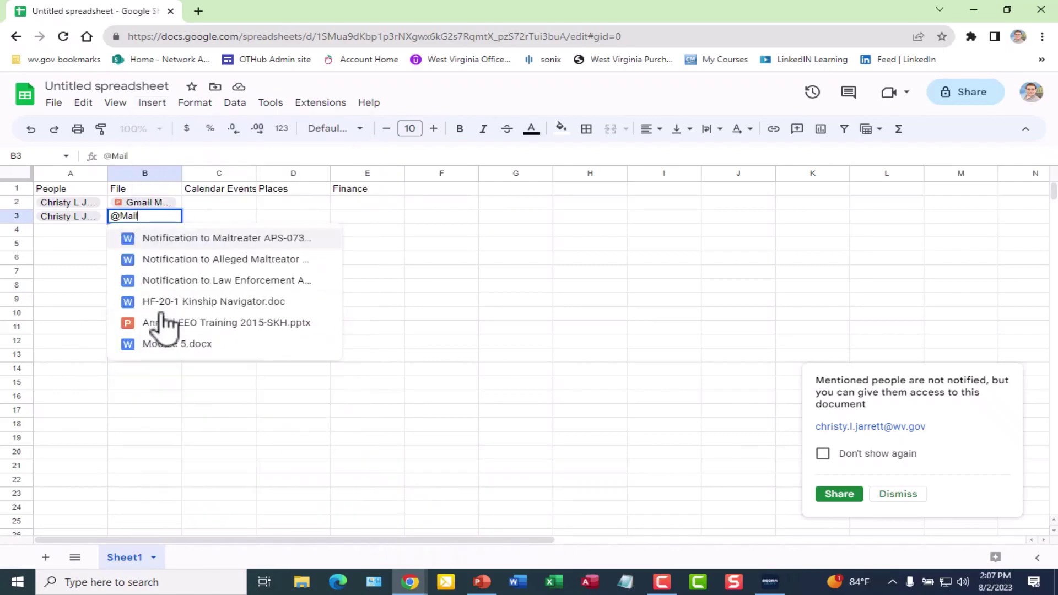
click(166, 282)
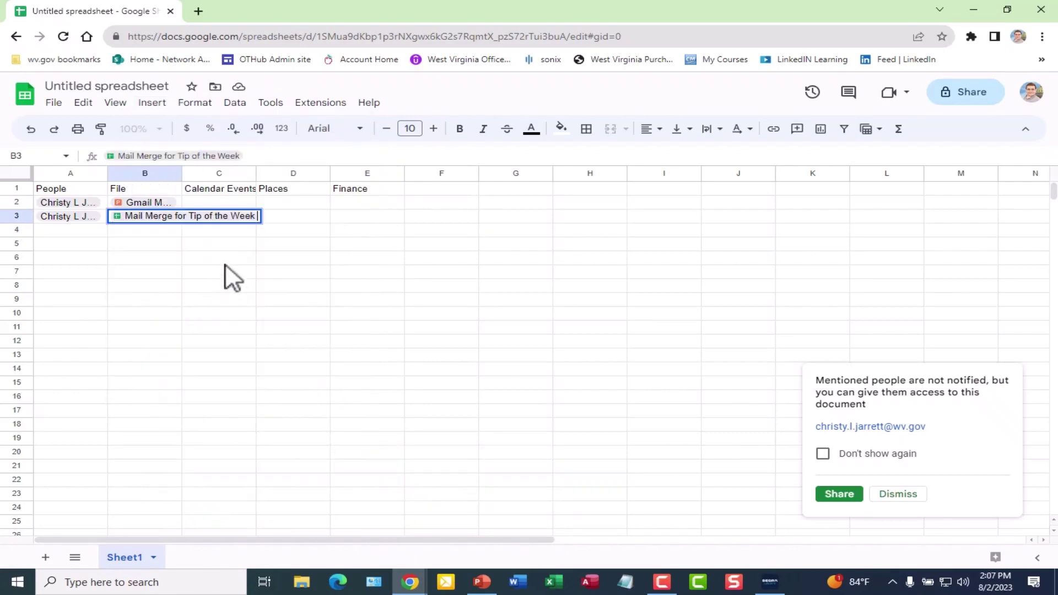
Add Training Meeting event chips in C2 via @ and C3 via Insert > Smart chips > Calendar events
click(209, 202)
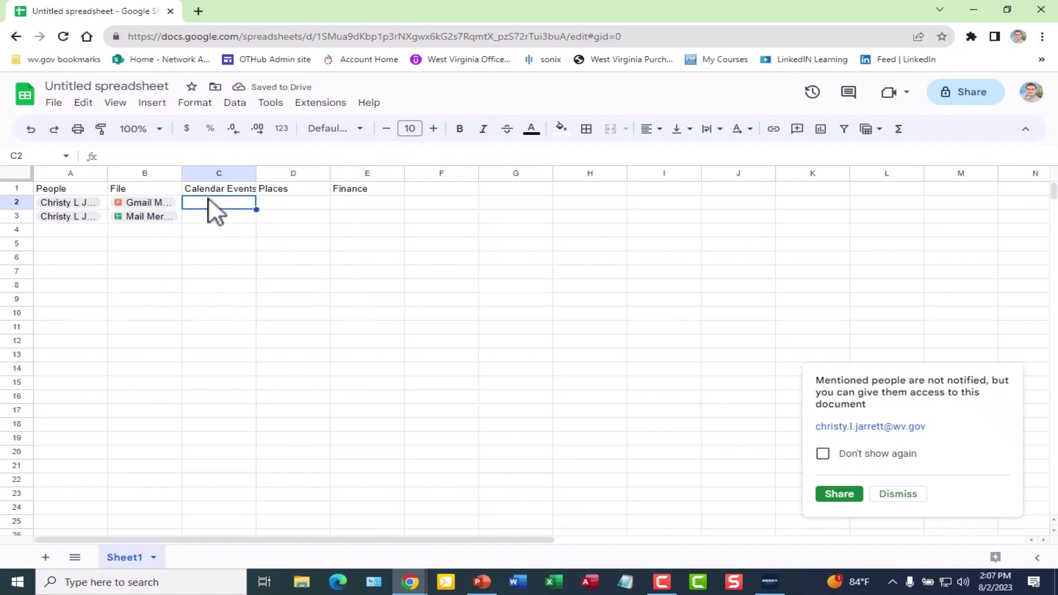
text(@)
scroll(283, 369, down, 5)
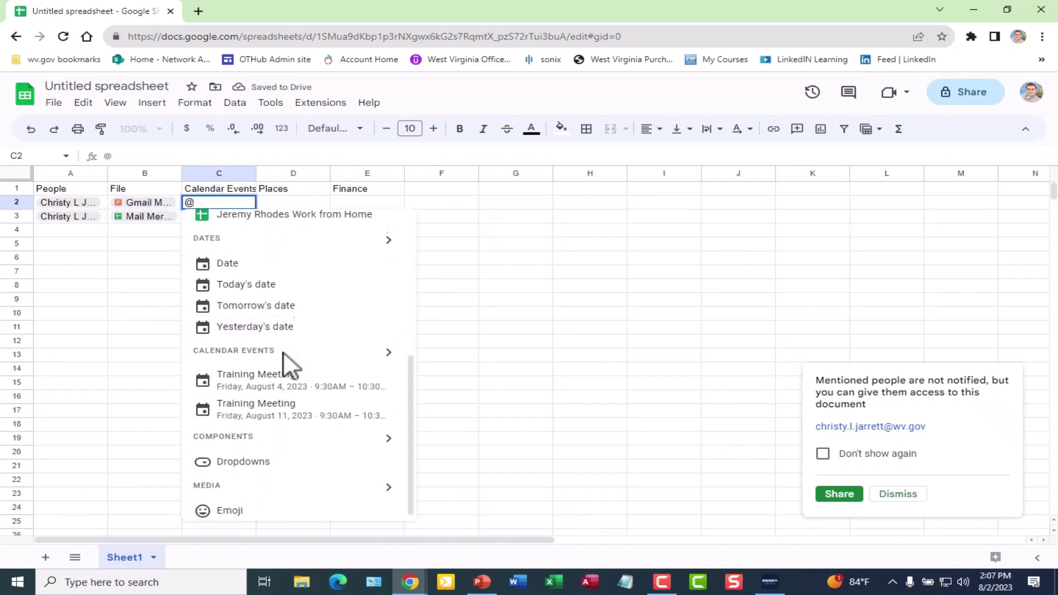
click(285, 378)
click(223, 219)
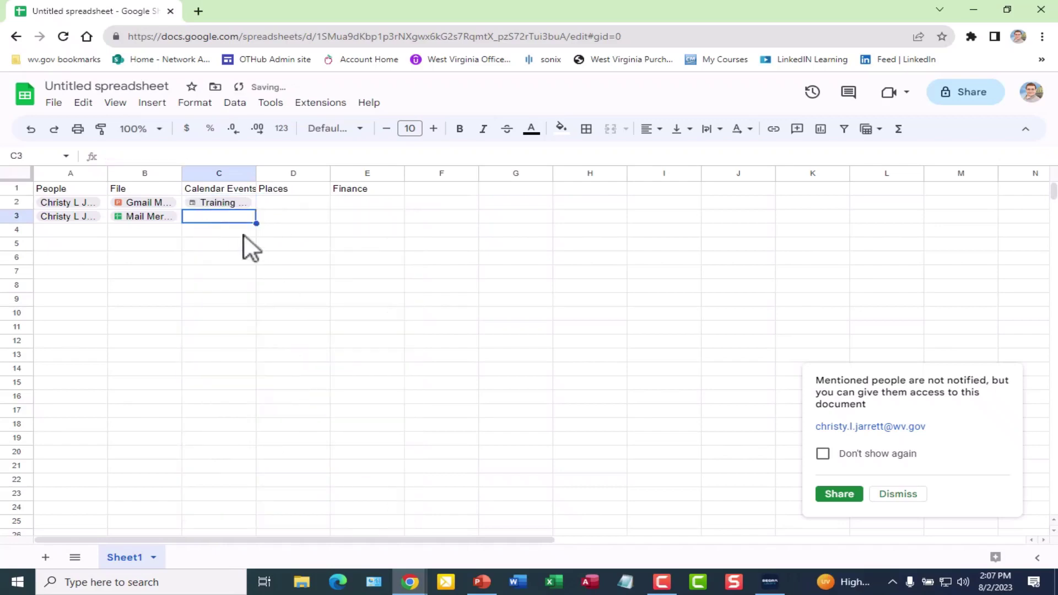
click(151, 104)
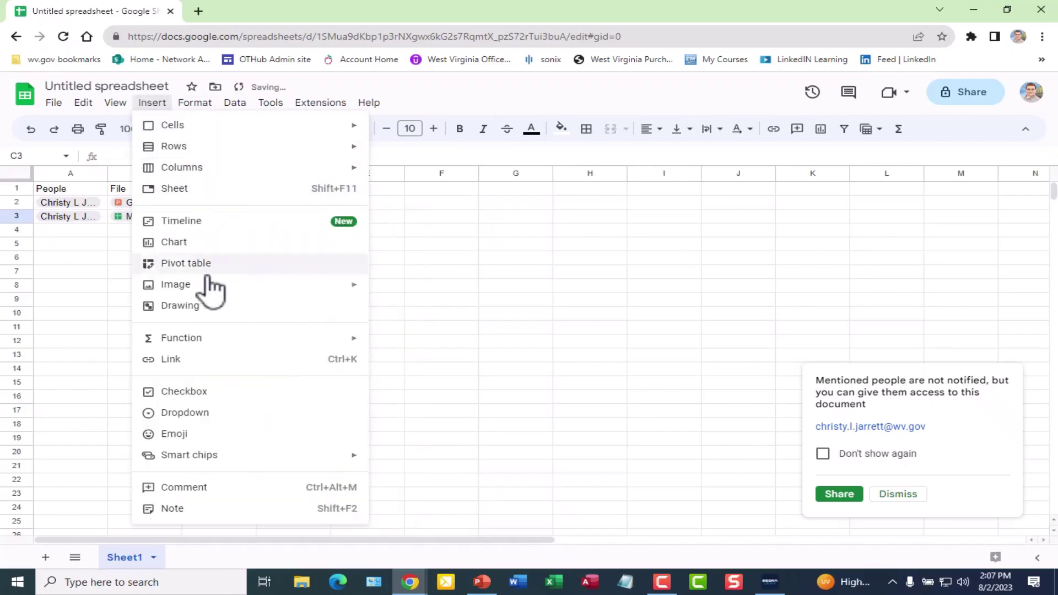
mouse_move(232, 457)
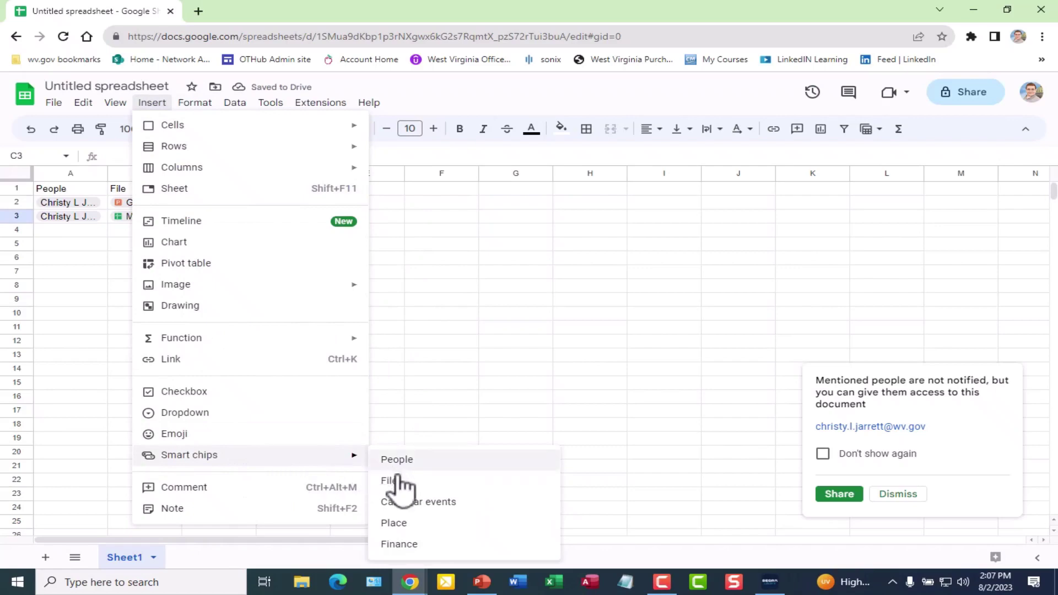
click(424, 503)
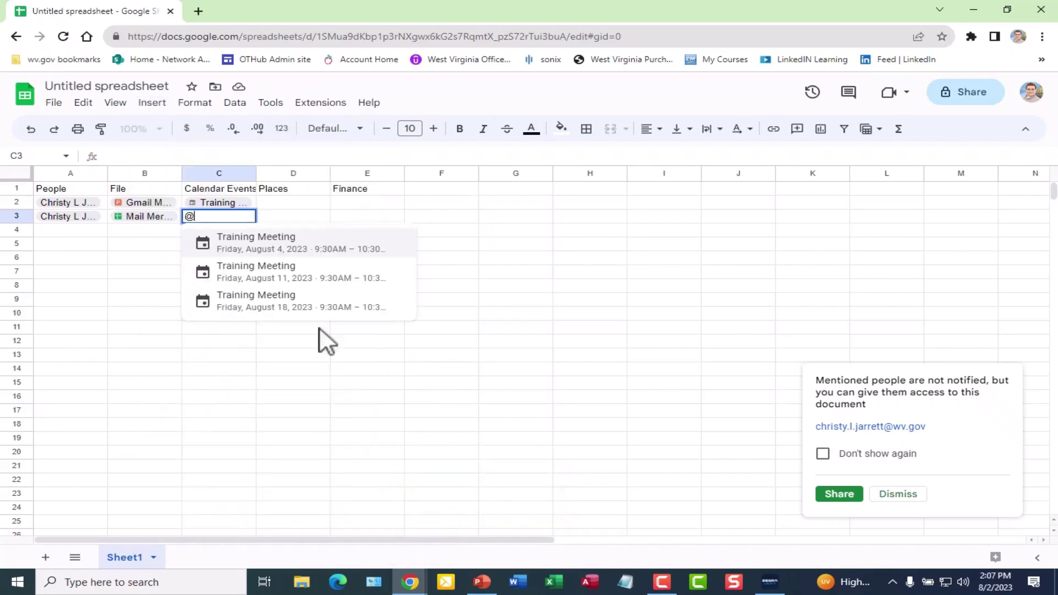
click(261, 270)
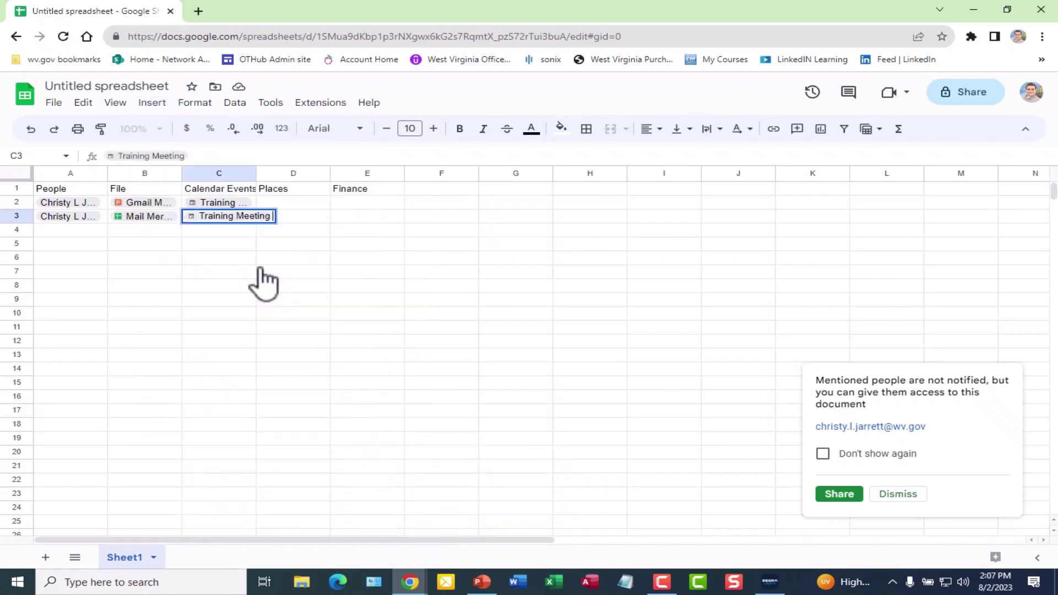
Insert place chips Morgantown, WV in D2 and Charleston in D3
double_click(295, 203)
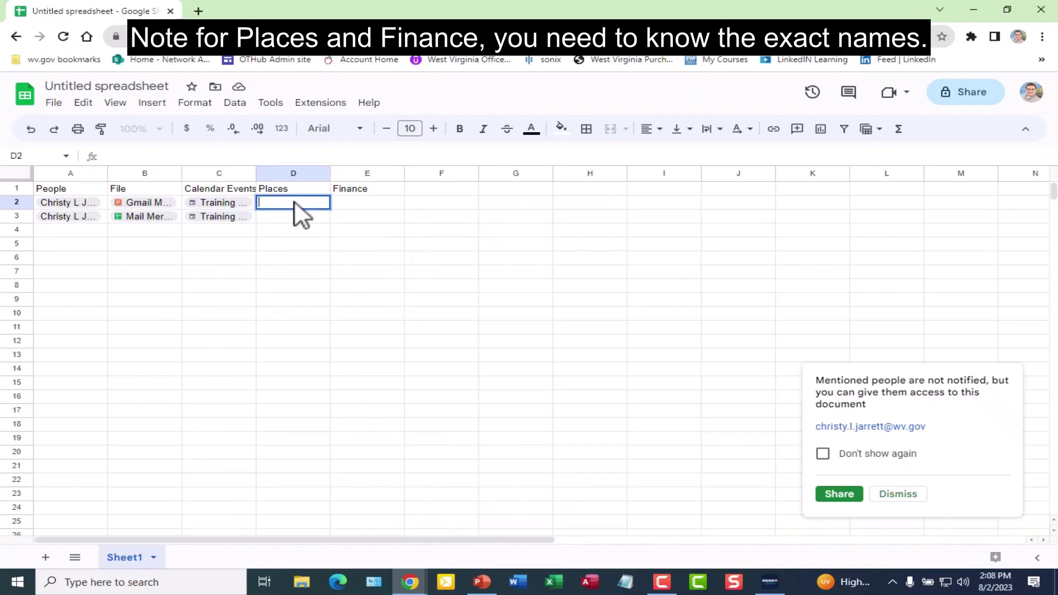
text(@Mo)
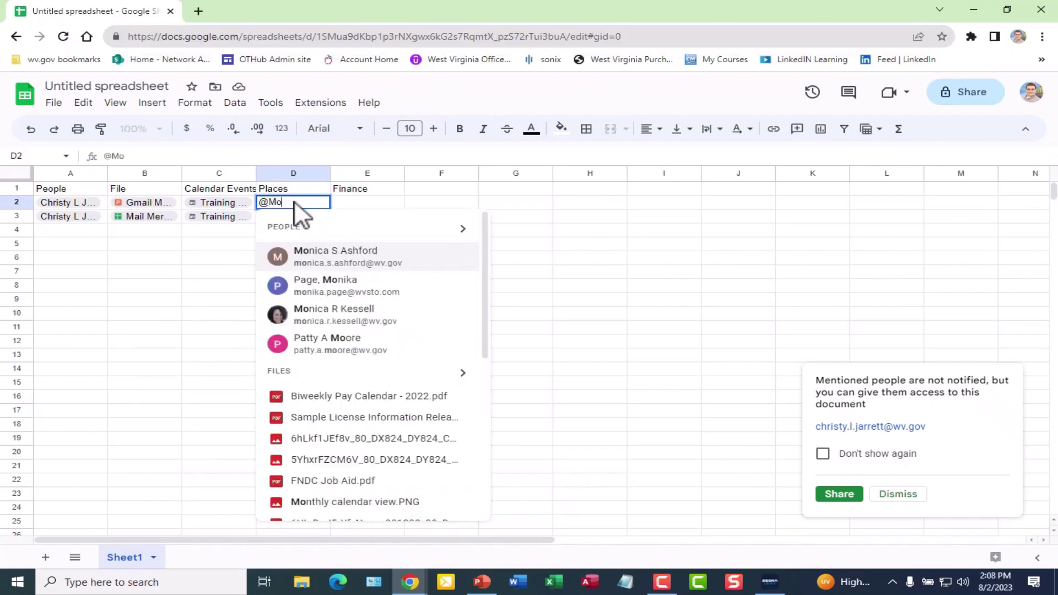
text(rgantown)
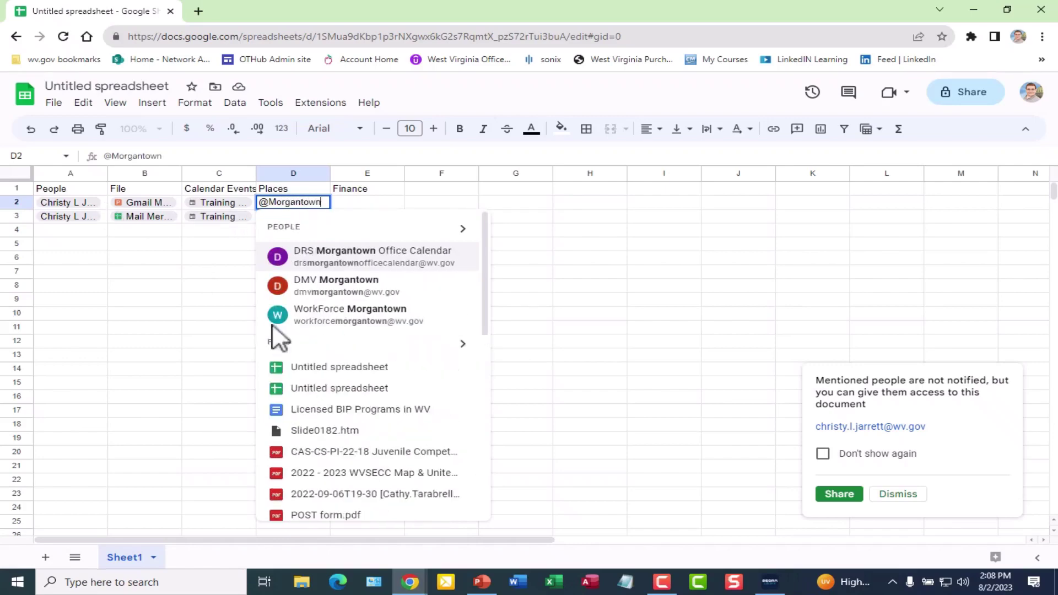
scroll(326, 393, down, 5)
scroll(330, 405, down, 4)
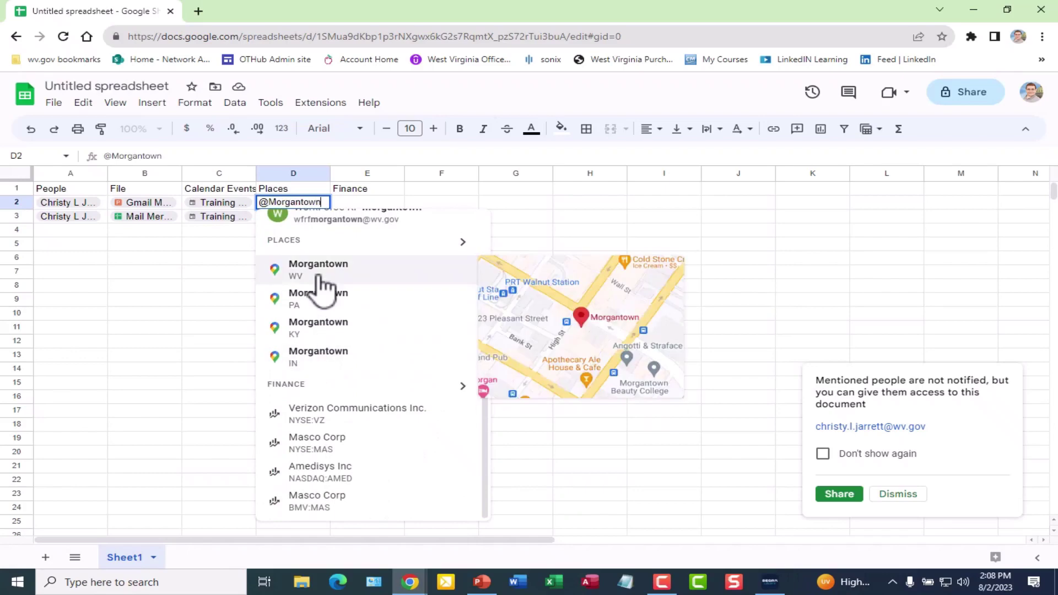
click(322, 284)
click(288, 216)
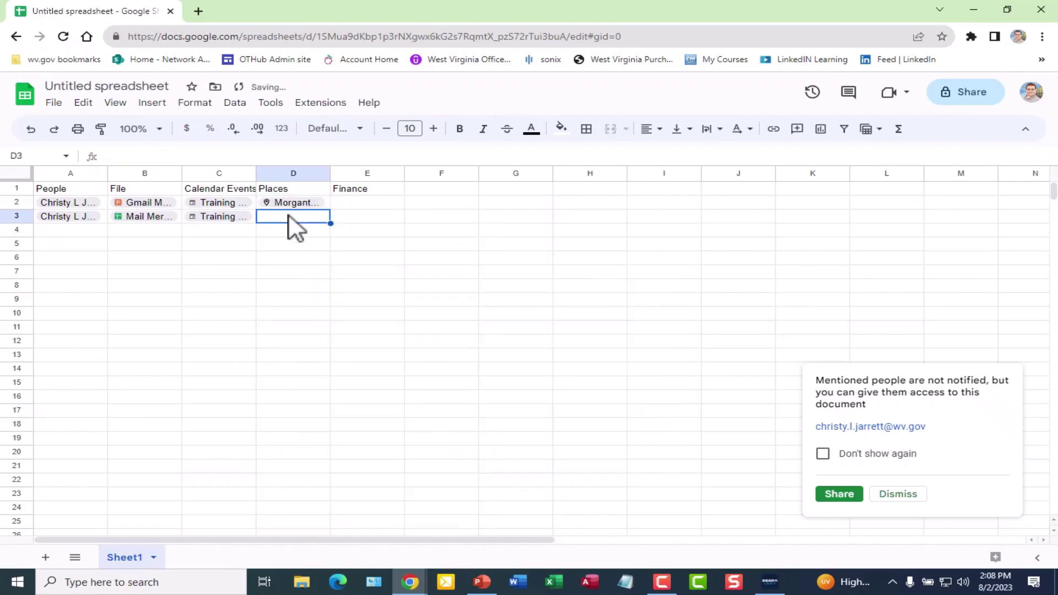
click(149, 104)
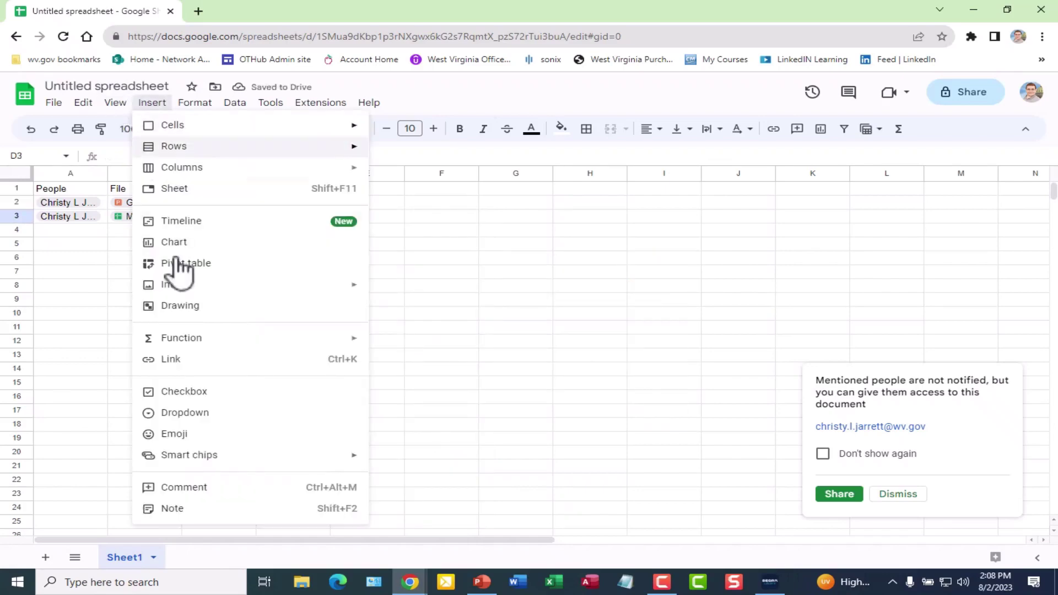
mouse_move(309, 457)
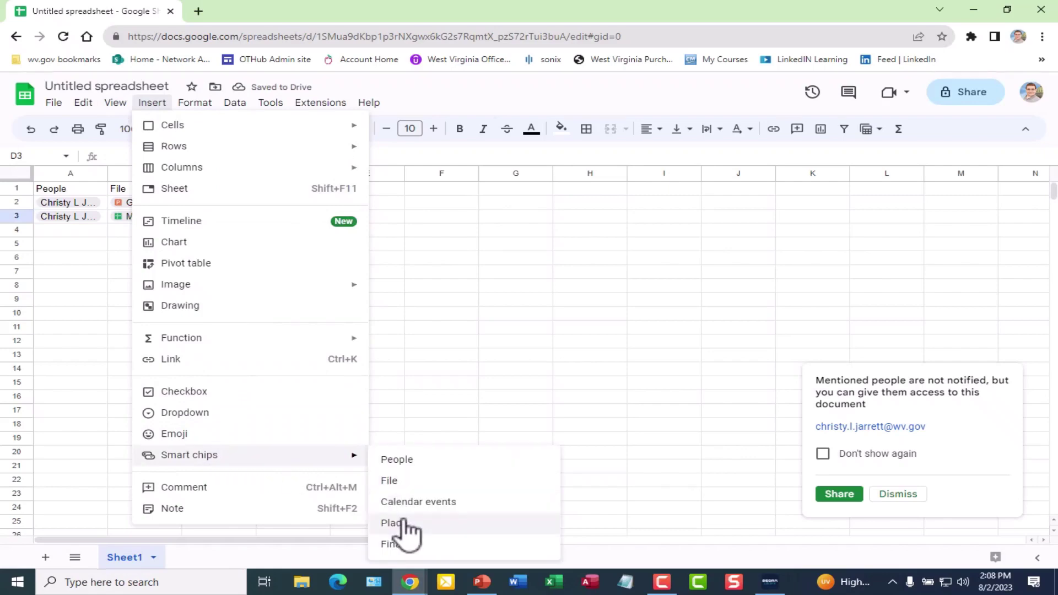
click(403, 523)
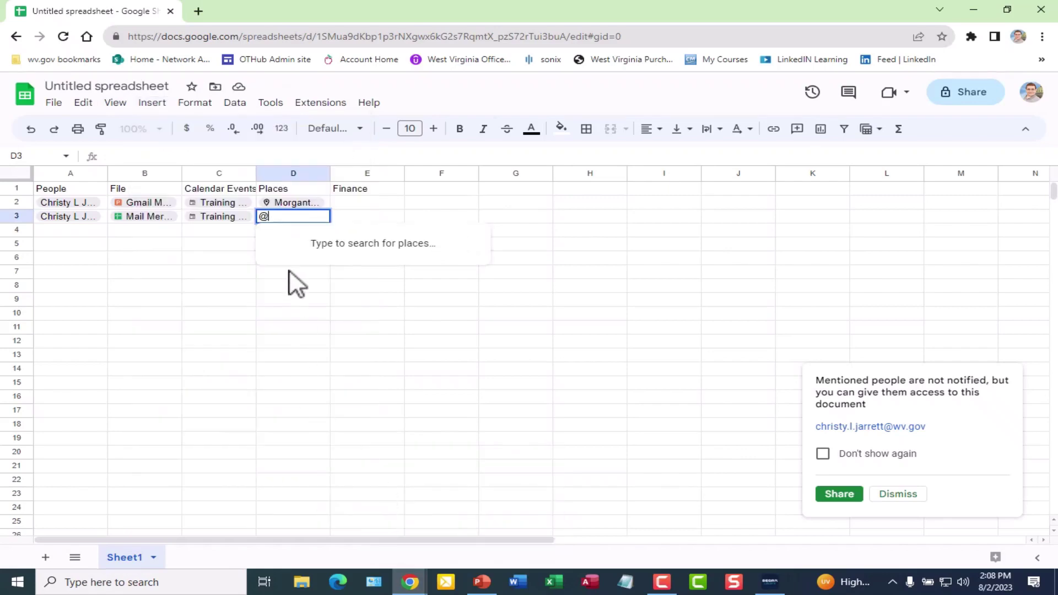
text(Charlesto)
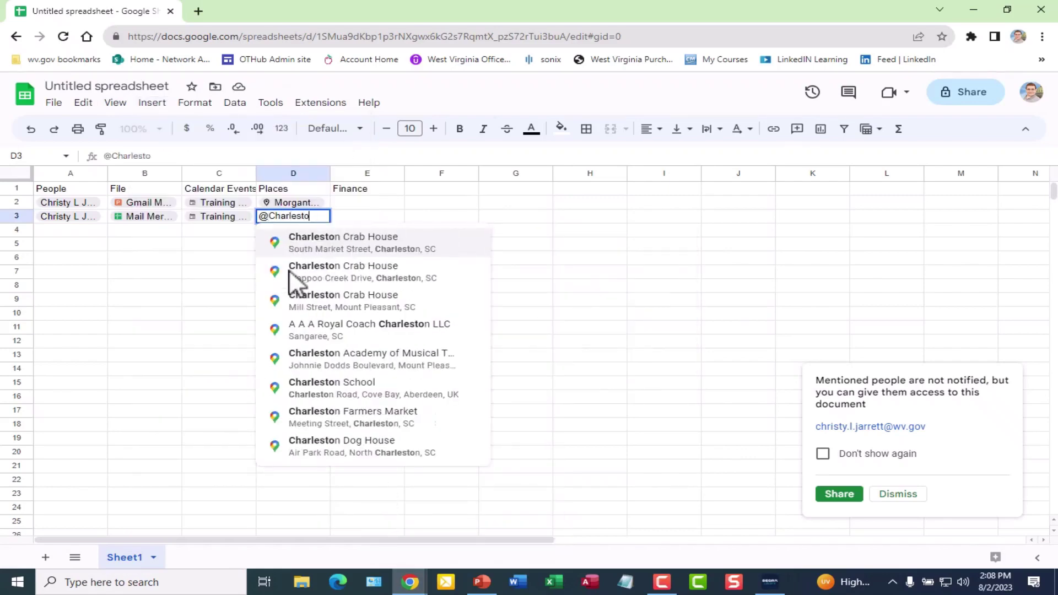
text(n)
click(296, 275)
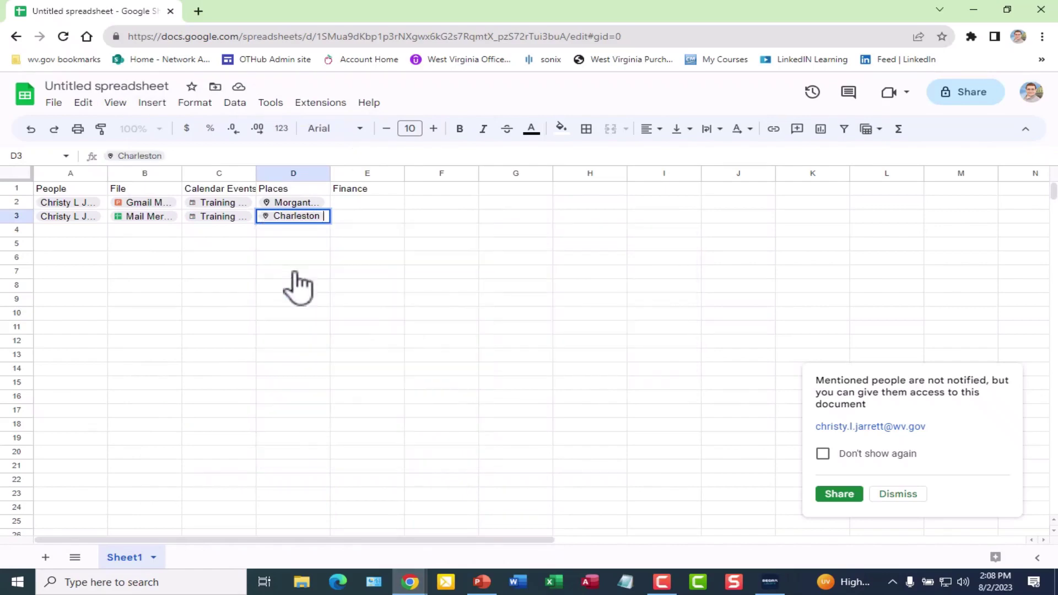
click(357, 207)
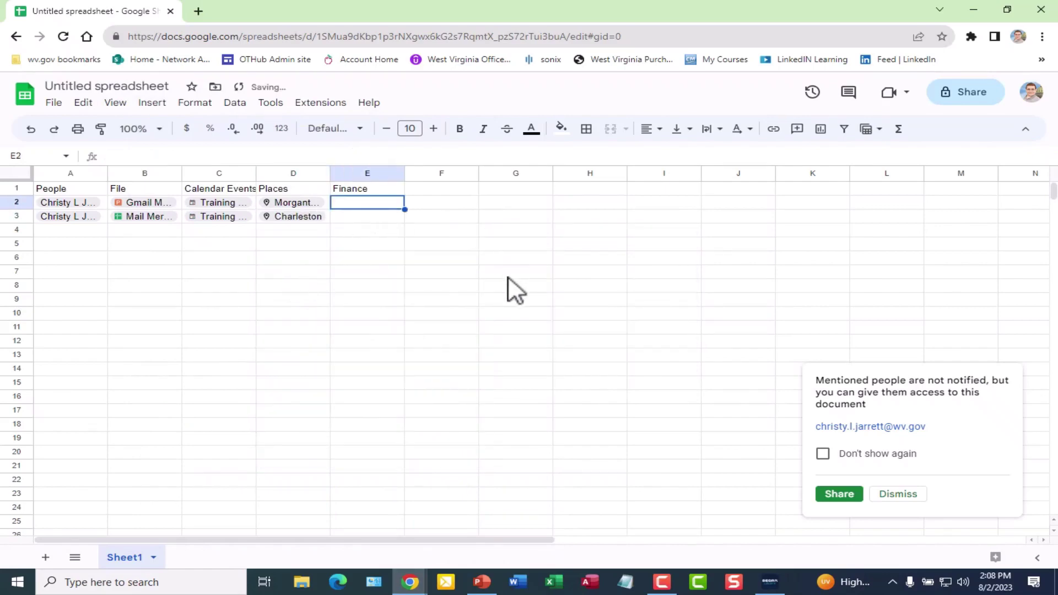
Insert finance chips NYSE:VZ (Verizon) in E2 and Goldman Sachs Group Inc in E3
text(@)
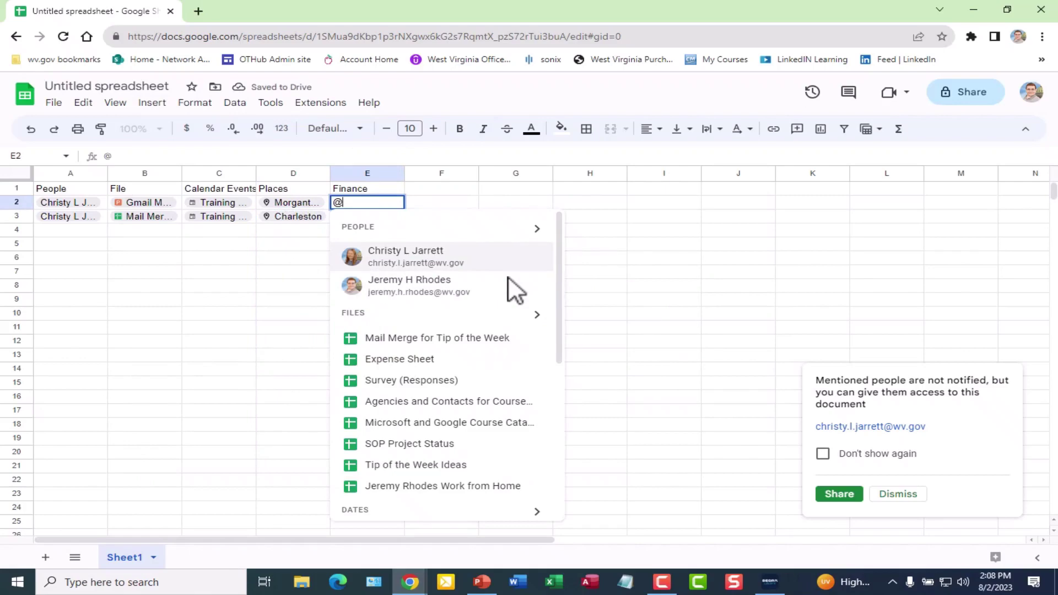
text(verizon)
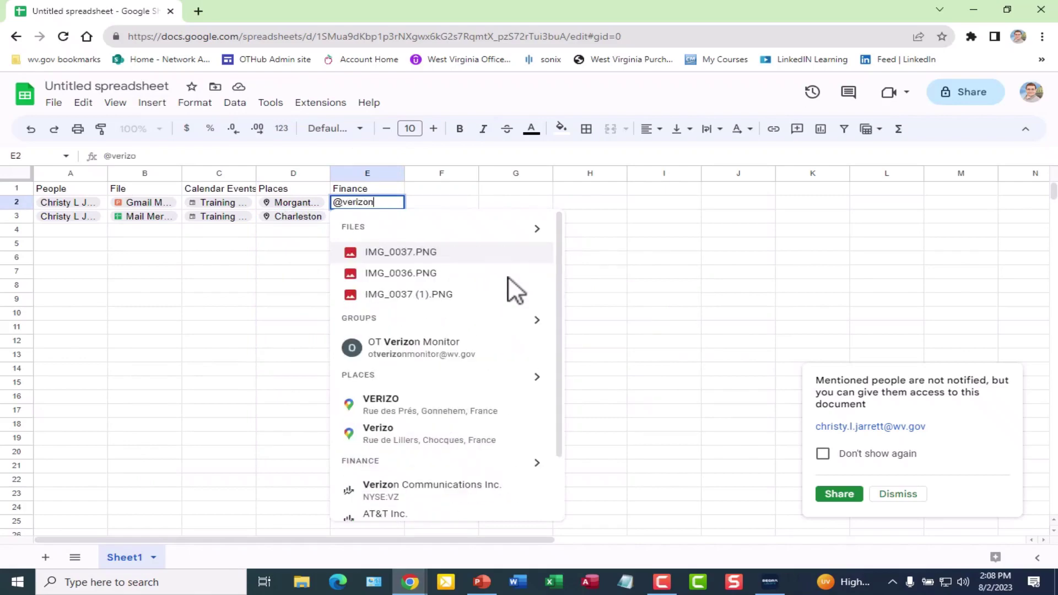
scroll(474, 386, down, 5)
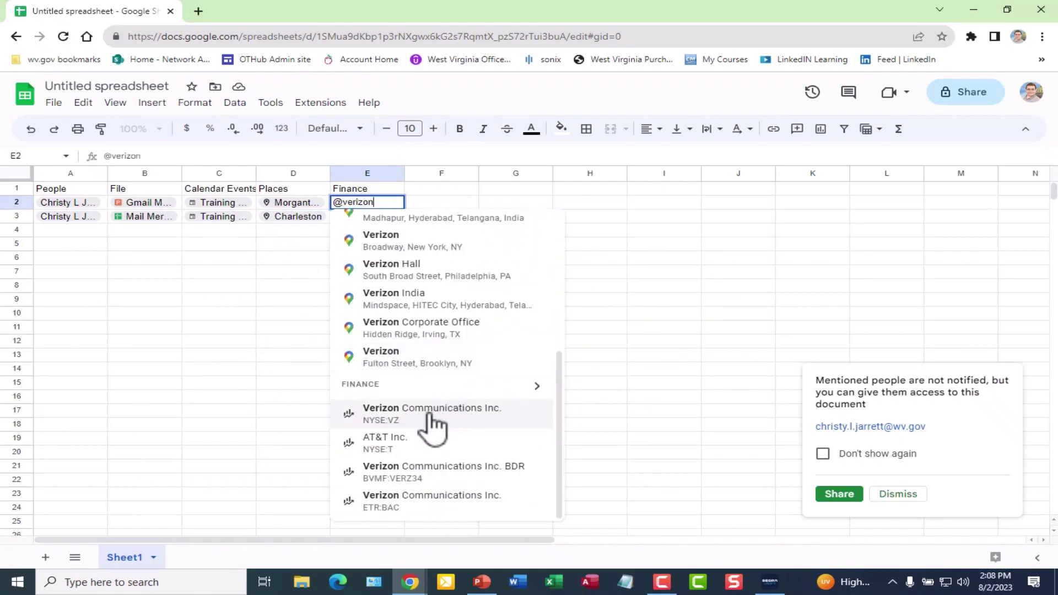
click(433, 421)
click(362, 219)
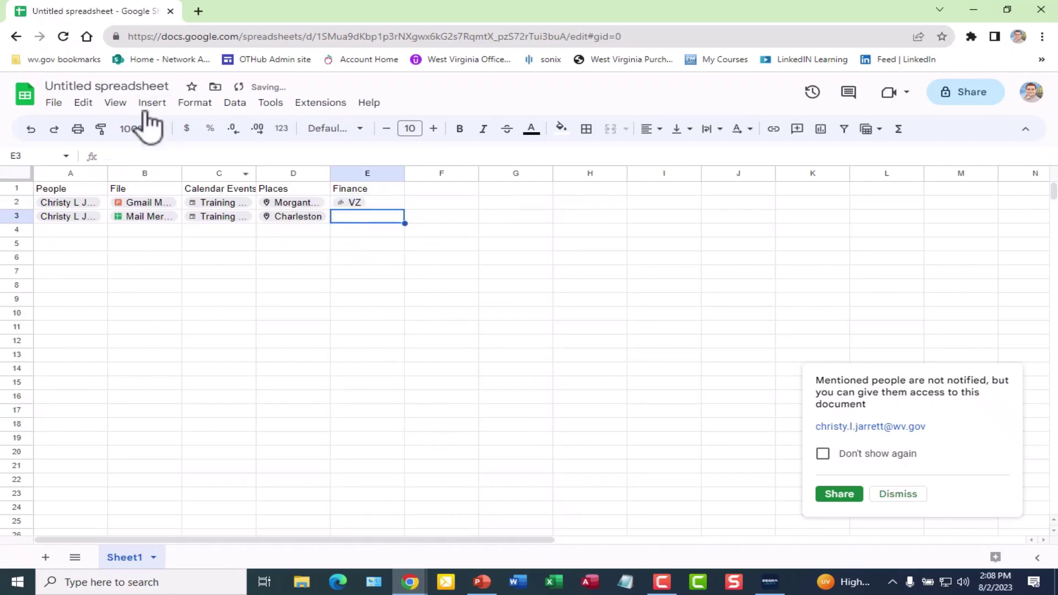
click(146, 106)
mouse_move(205, 461)
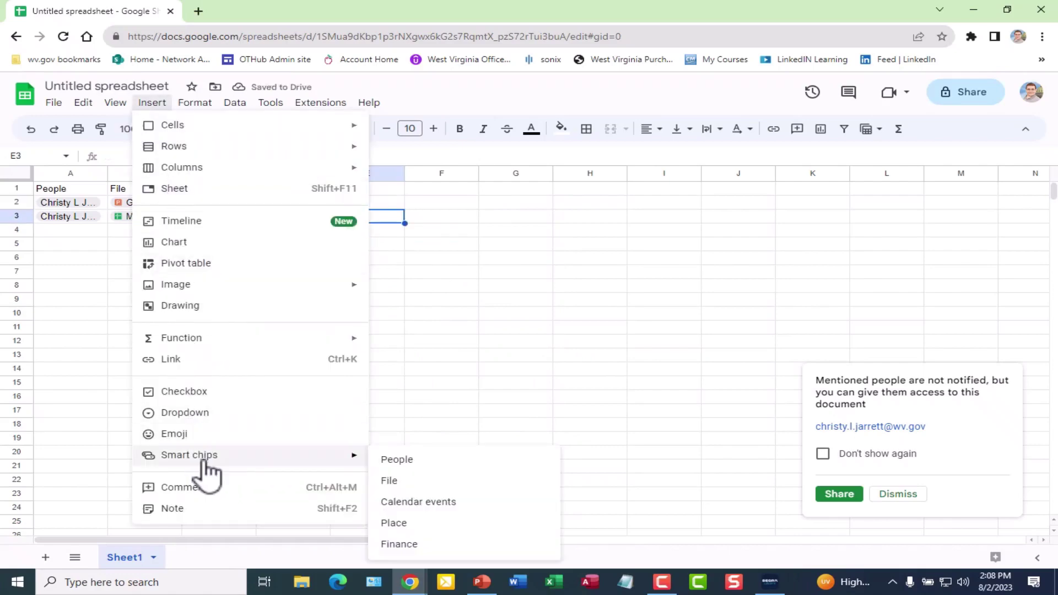
click(415, 546)
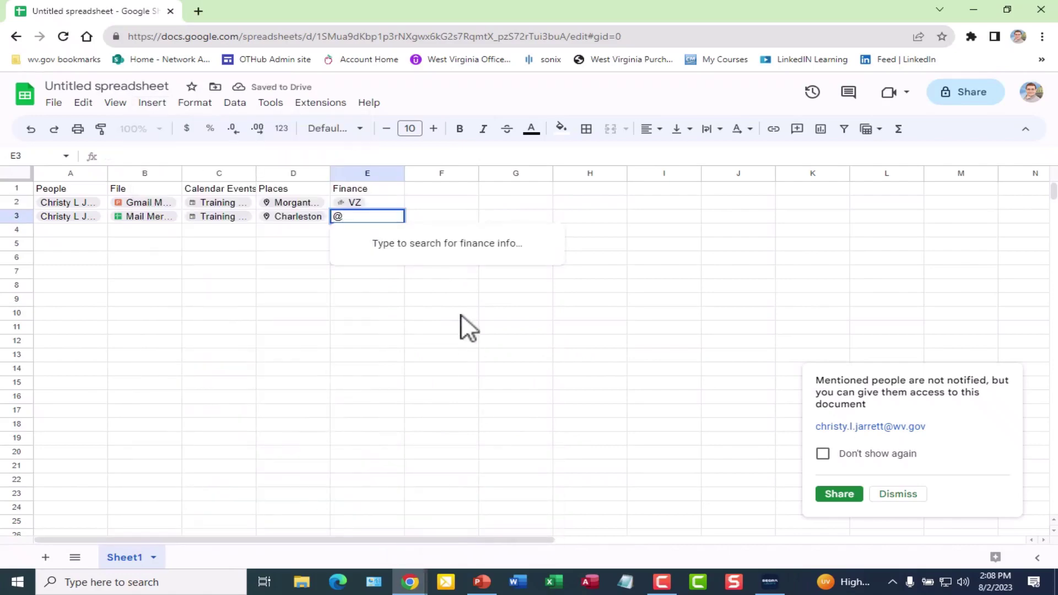
text(Gold)
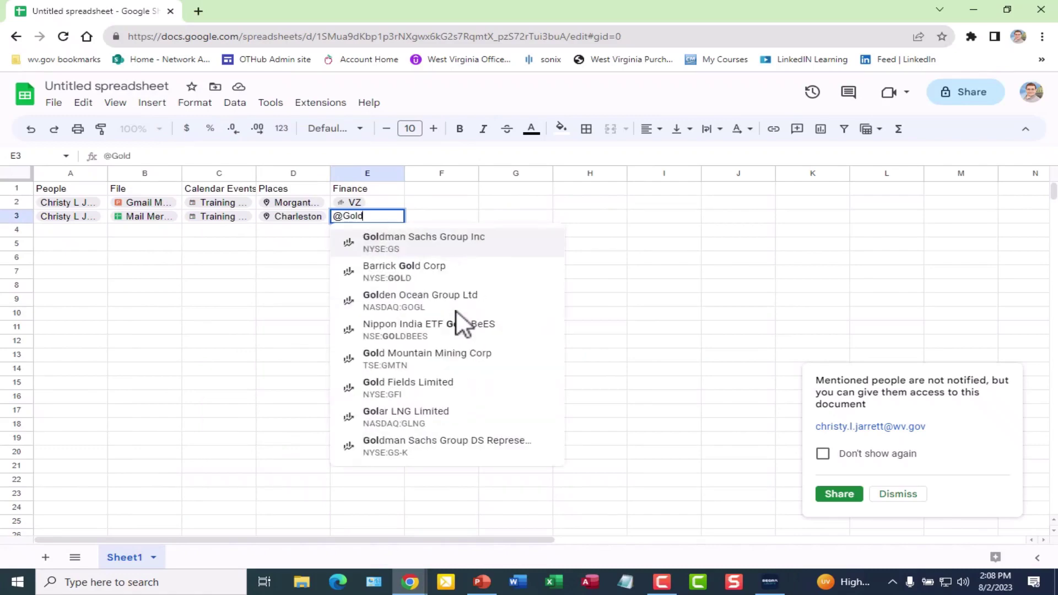
click(458, 253)
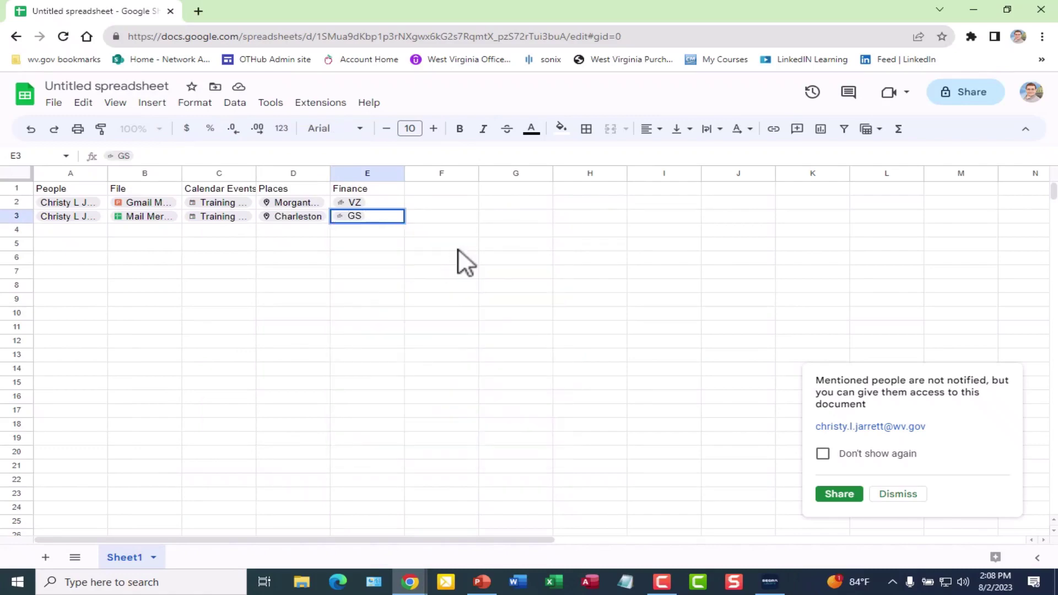